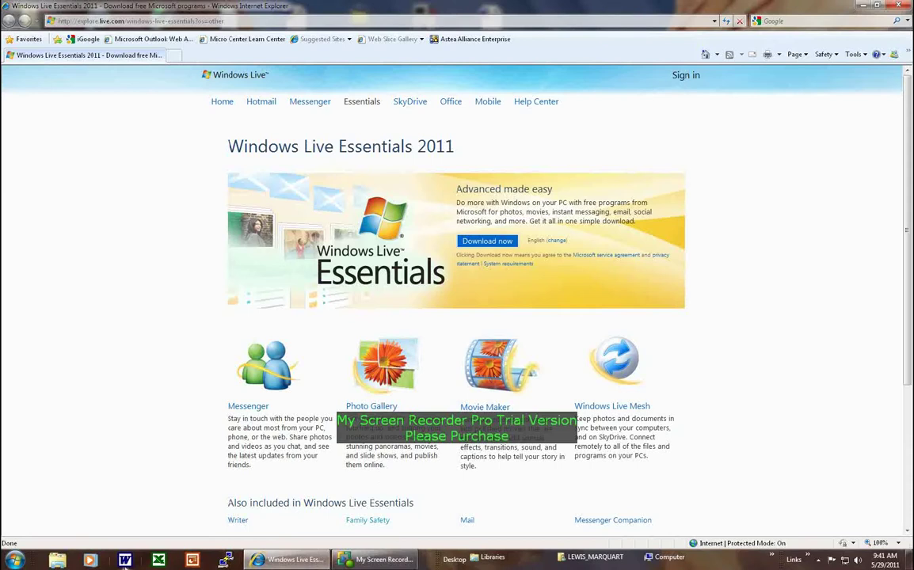
- Search the Start menu for Windows Live Essentials and open its online download page
{"action": "left_click", "coordinate": [16, 560]}
{"action": "left_click", "coordinate": [51, 533]}
{"action": "type", "text": "Windows Live Essent"}
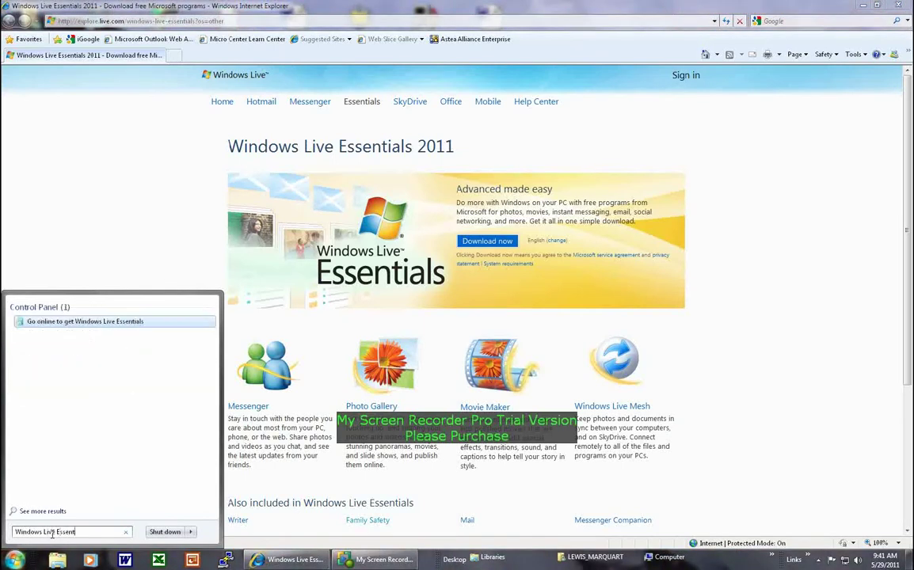
{"action": "type", "text": "s"}
{"action": "key", "text": "Return"}
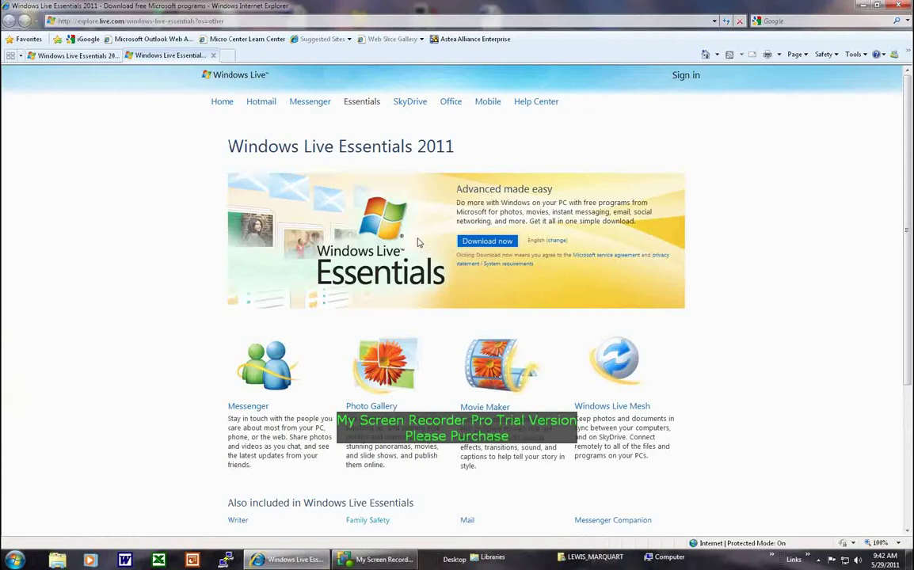
- Download and run the Windows Live Essentials installer, cancel it, and close Internet Explorer
{"action": "left_click", "coordinate": [479, 243]}
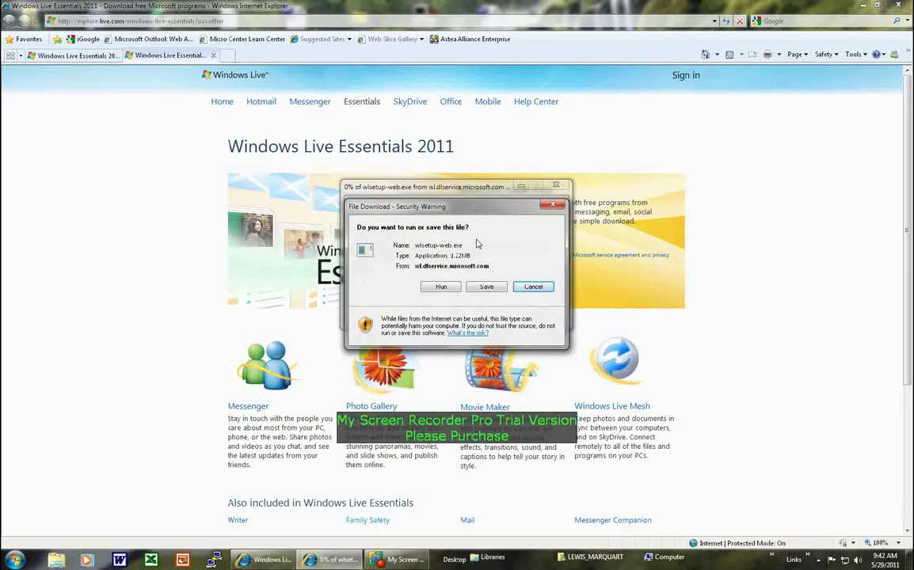
{"action": "left_click", "coordinate": [442, 287]}
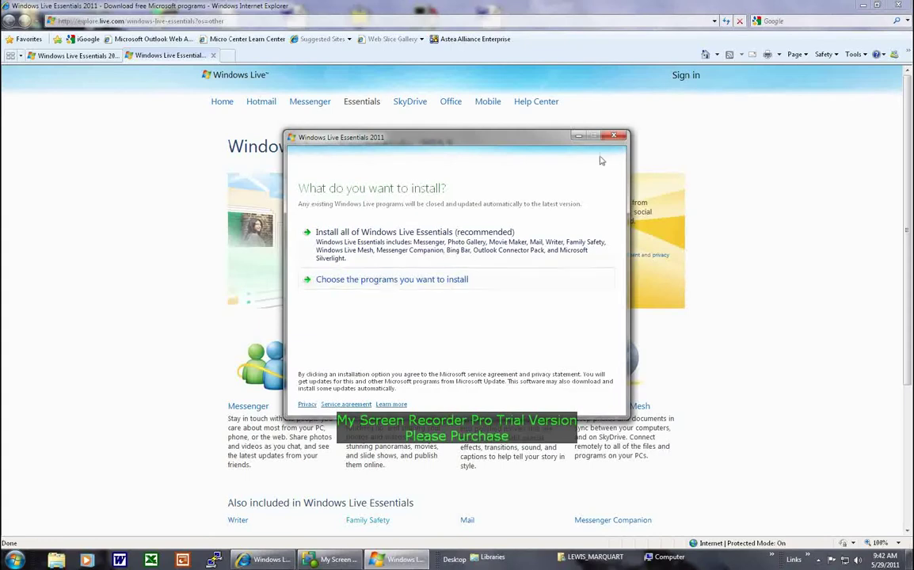
{"action": "left_click", "coordinate": [613, 136]}
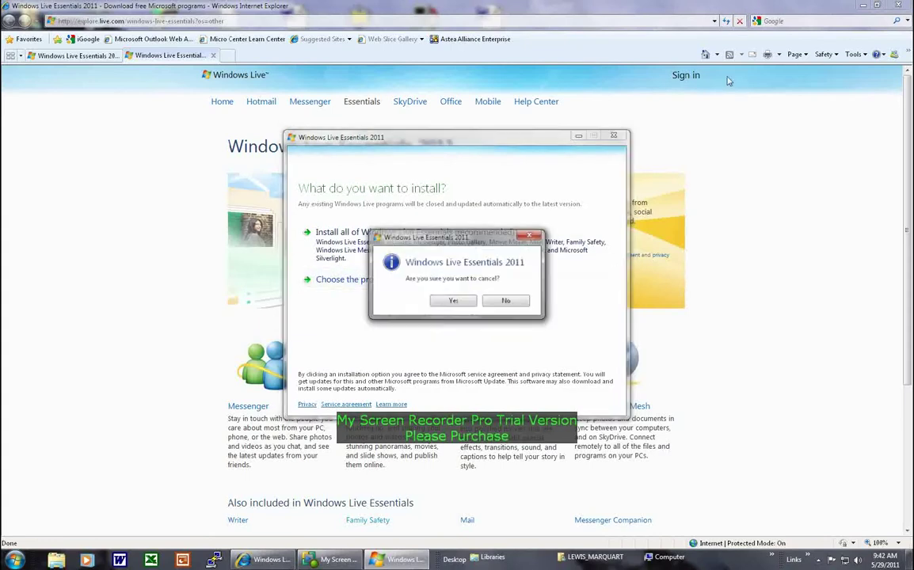
{"action": "left_click", "coordinate": [458, 301]}
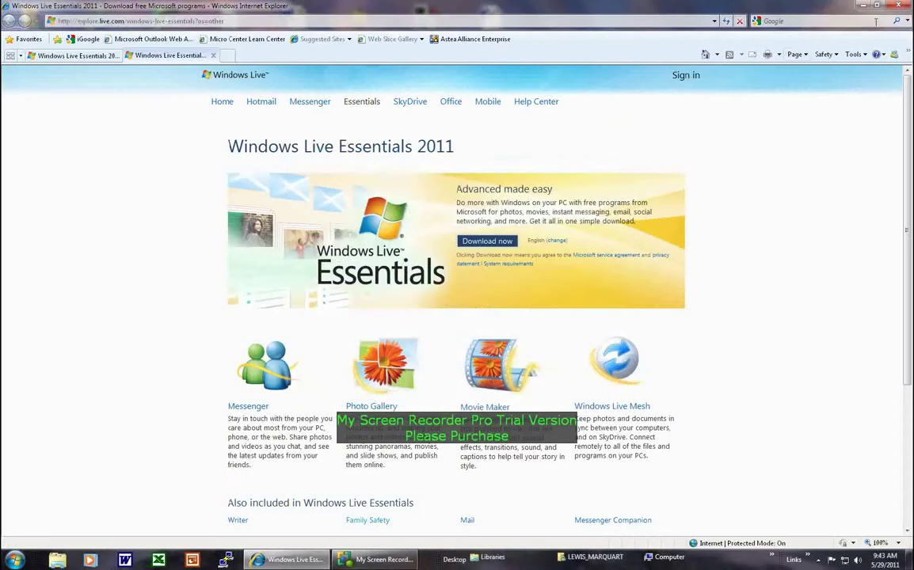
{"action": "left_click", "coordinate": [899, 5]}
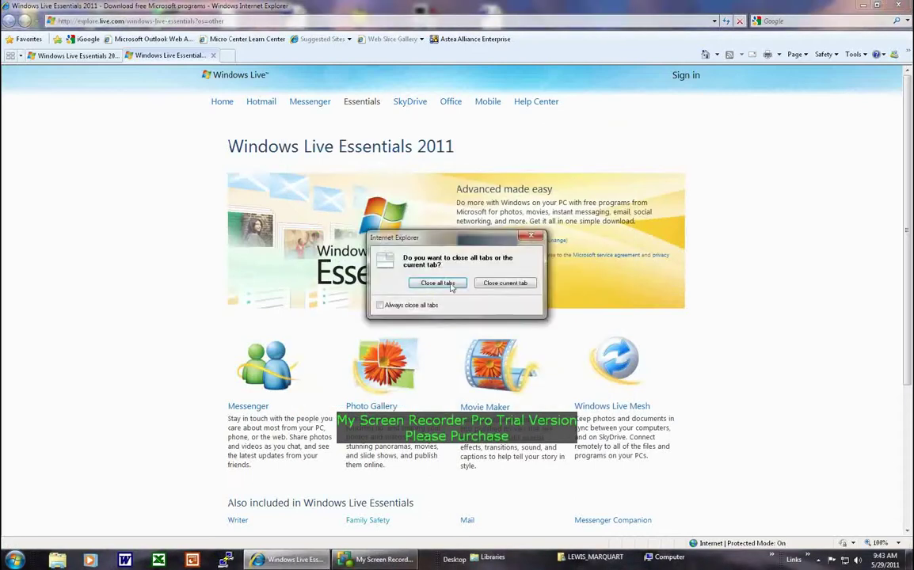
- Close all browser tabs and launch Windows Live Photo Gallery from Start menu search
{"action": "left_click", "coordinate": [438, 283]}
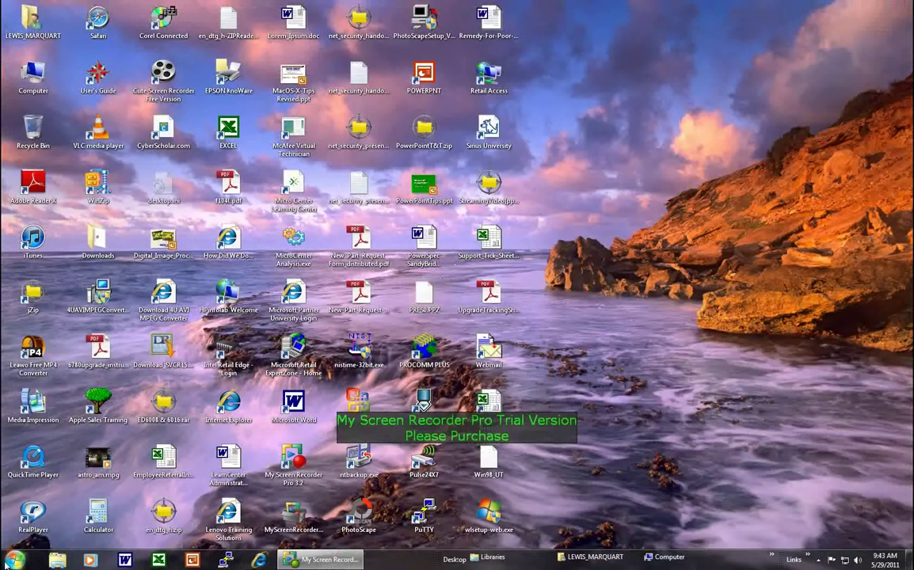
{"action": "left_click", "coordinate": [14, 560]}
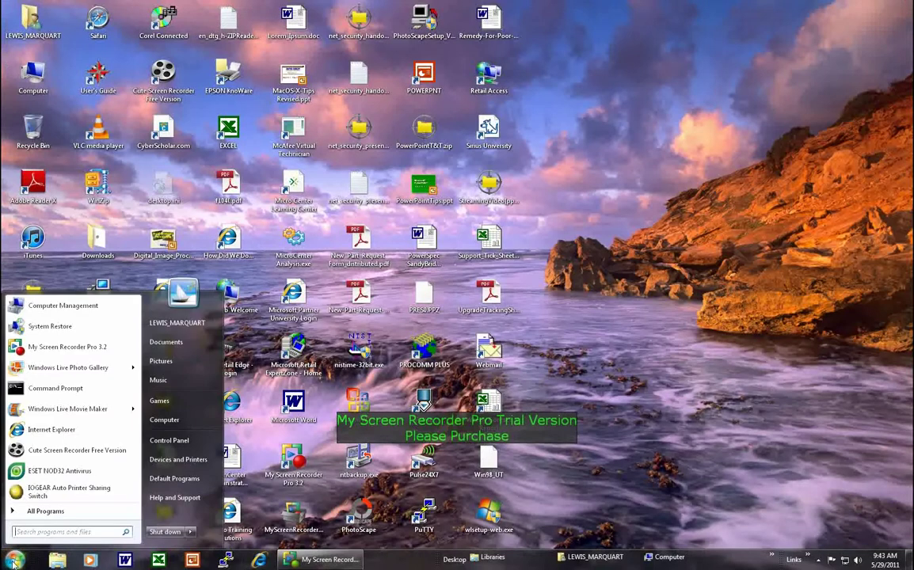
{"action": "type", "text": "Photo "}
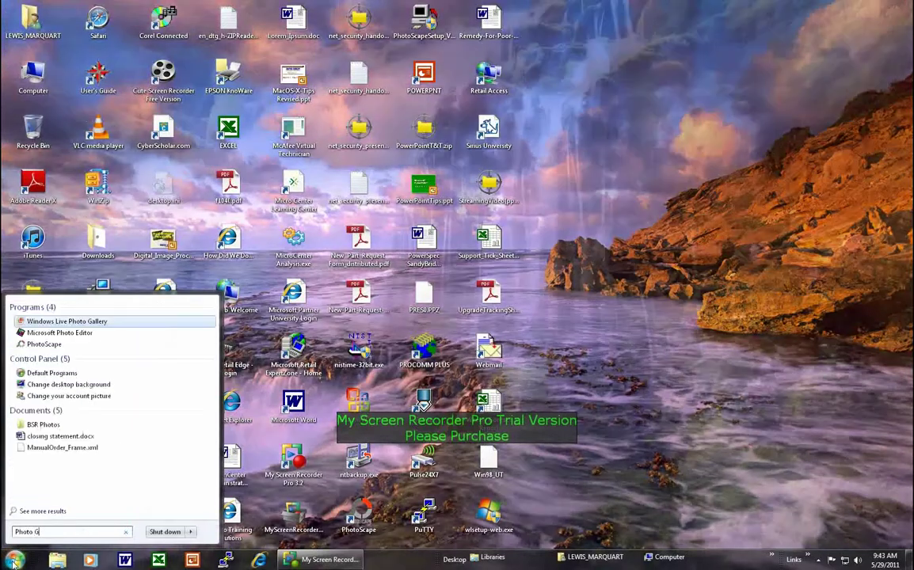
{"action": "type", "text": "Gallery"}
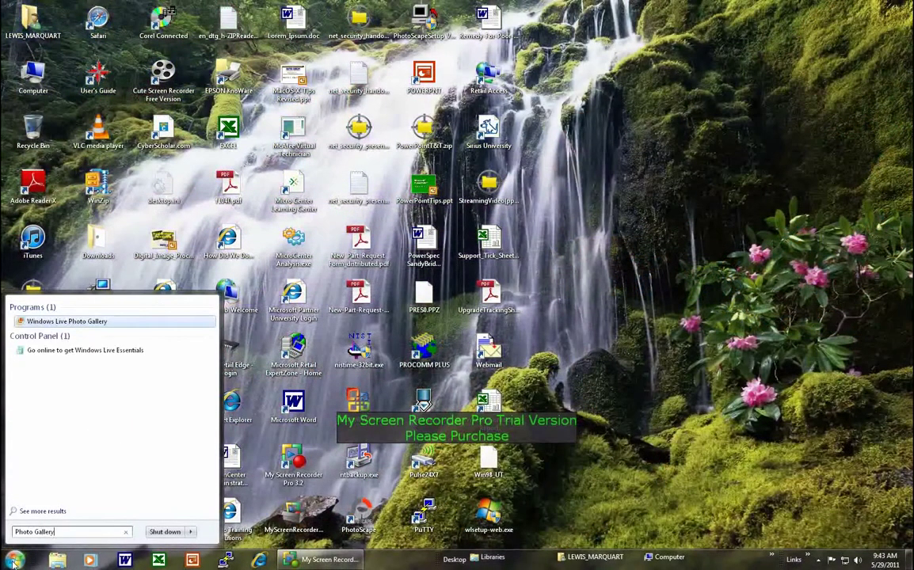
{"action": "key", "text": "Return"}
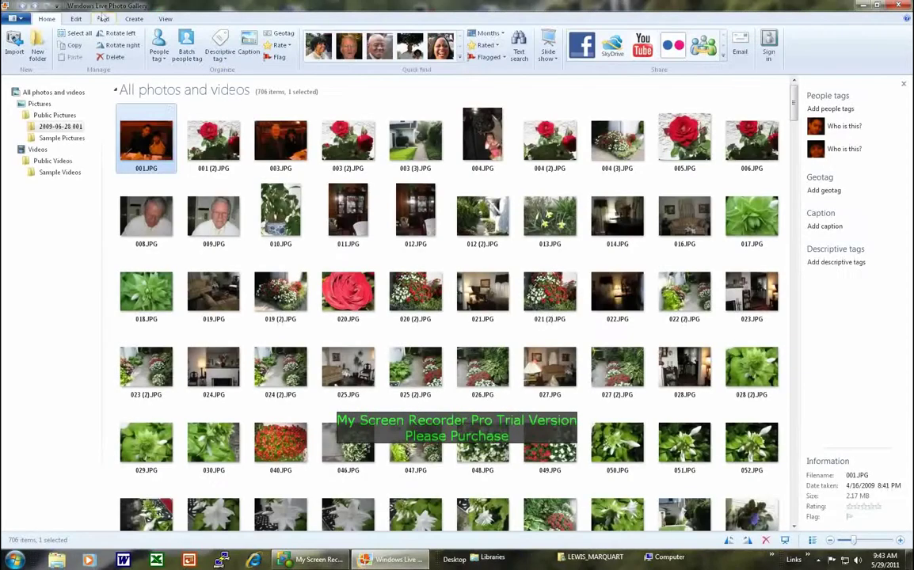
- Scroll to the end of the 706-item library to reach the boy's portraits
{"action": "scroll", "coordinate": [281, 298], "scroll_direction": "down", "scroll_amount": 2}
{"action": "scroll", "coordinate": [281, 297], "scroll_direction": "down", "scroll_amount": 2}
{"action": "scroll", "coordinate": [281, 297], "scroll_direction": "down", "scroll_amount": 1}
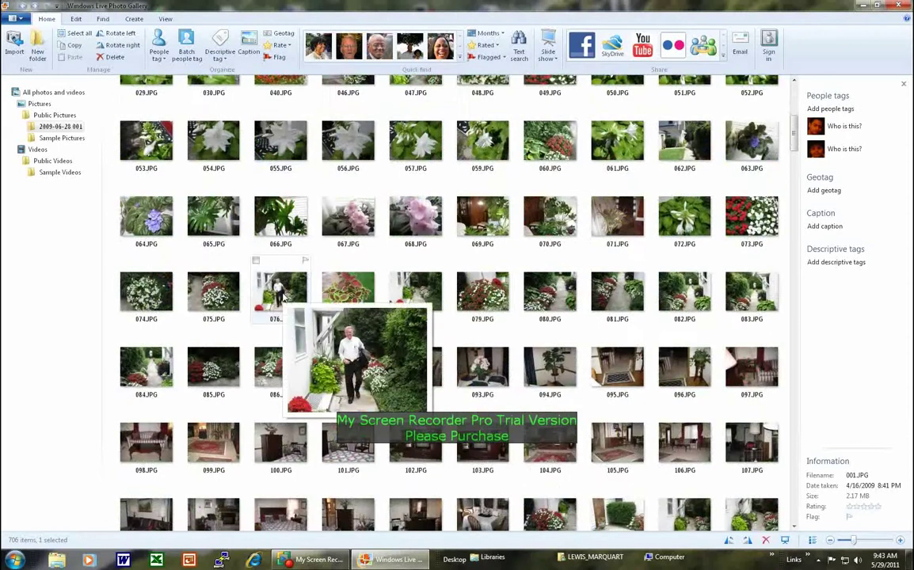
{"action": "scroll", "coordinate": [510, 320], "scroll_direction": "down", "scroll_amount": 2}
{"action": "scroll", "coordinate": [483, 396], "scroll_direction": "down", "scroll_amount": 2}
{"action": "scroll", "coordinate": [479, 388], "scroll_direction": "down", "scroll_amount": 3}
{"action": "scroll", "coordinate": [475, 349], "scroll_direction": "down", "scroll_amount": 2}
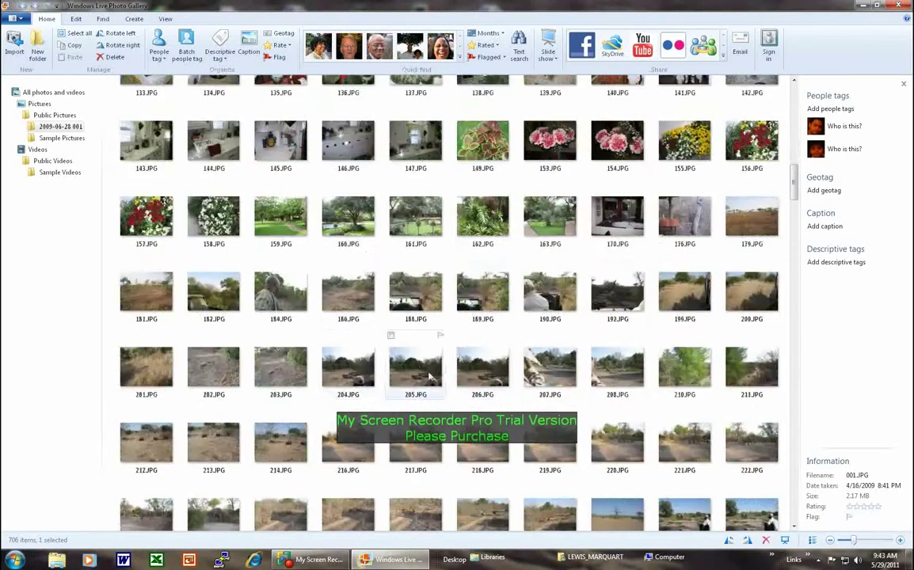
{"action": "scroll", "coordinate": [400, 409], "scroll_direction": "down", "scroll_amount": 1}
{"action": "scroll", "coordinate": [400, 409], "scroll_direction": "down", "scroll_amount": 3}
{"action": "scroll", "coordinate": [412, 380], "scroll_direction": "down", "scroll_amount": 3}
{"action": "scroll", "coordinate": [428, 349], "scroll_direction": "down", "scroll_amount": 3}
{"action": "scroll", "coordinate": [439, 330], "scroll_direction": "down", "scroll_amount": 3}
{"action": "scroll", "coordinate": [439, 329], "scroll_direction": "down", "scroll_amount": 3}
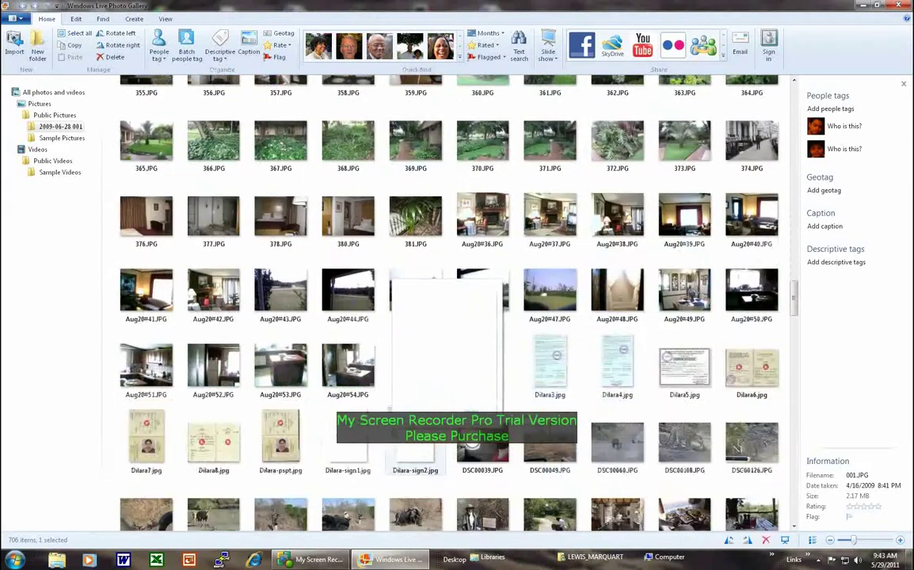
{"action": "scroll", "coordinate": [389, 403], "scroll_direction": "down", "scroll_amount": 3}
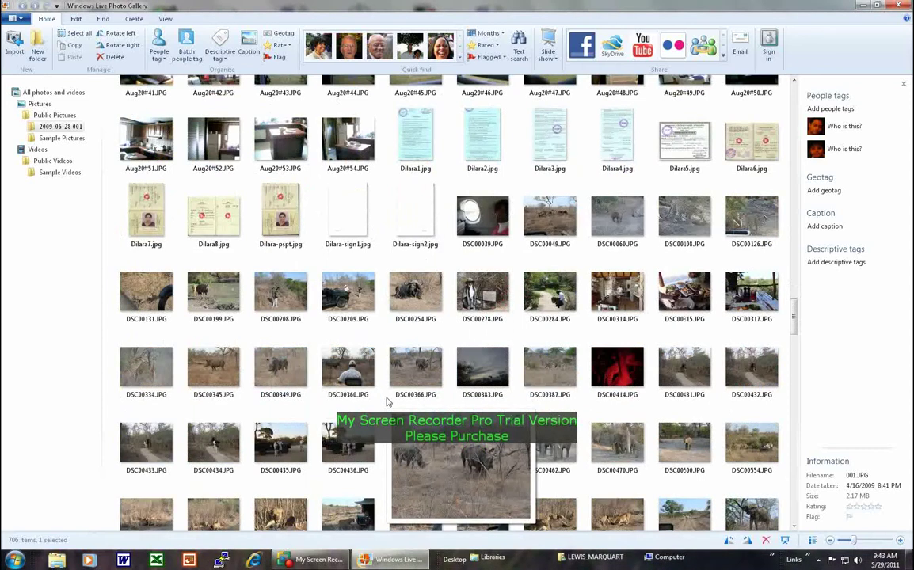
{"action": "scroll", "coordinate": [388, 403], "scroll_direction": "down", "scroll_amount": 5}
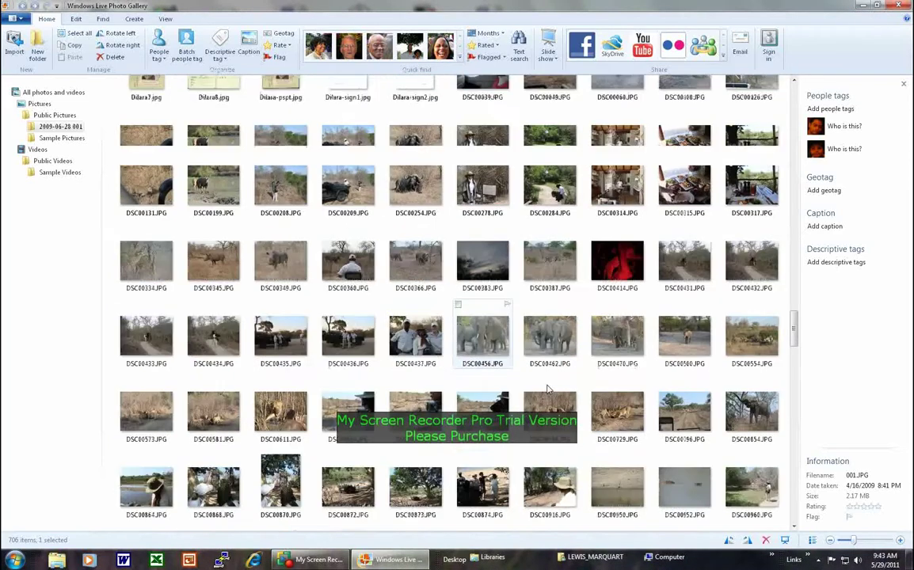
{"action": "scroll", "coordinate": [446, 390], "scroll_direction": "down", "scroll_amount": 3}
{"action": "scroll", "coordinate": [446, 390], "scroll_direction": "down", "scroll_amount": 3}
{"action": "scroll", "coordinate": [446, 390], "scroll_direction": "down", "scroll_amount": 3}
{"action": "scroll", "coordinate": [552, 388], "scroll_direction": "down", "scroll_amount": 3}
{"action": "scroll", "coordinate": [553, 388], "scroll_direction": "down", "scroll_amount": 1}
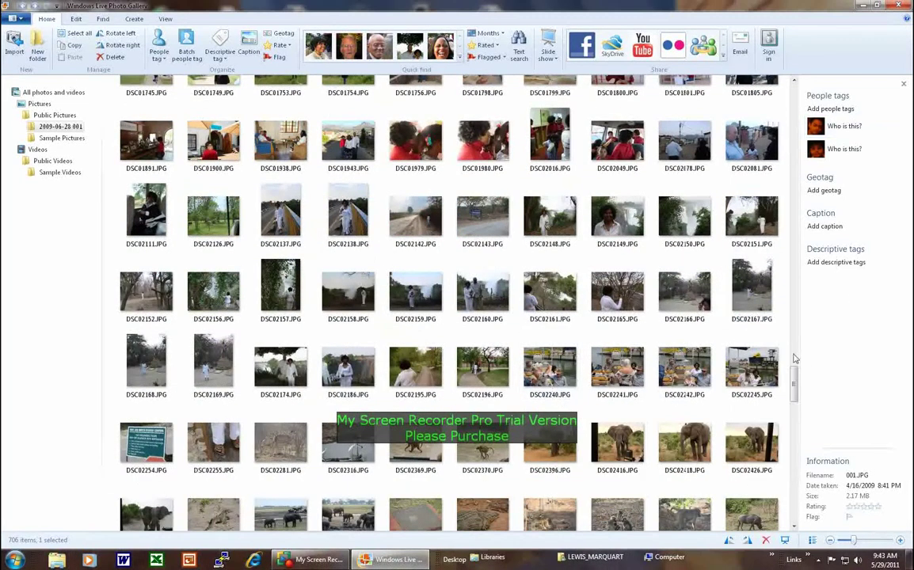
{"action": "left_click_drag", "start_coordinate": [797, 394], "coordinate": [799, 519]}
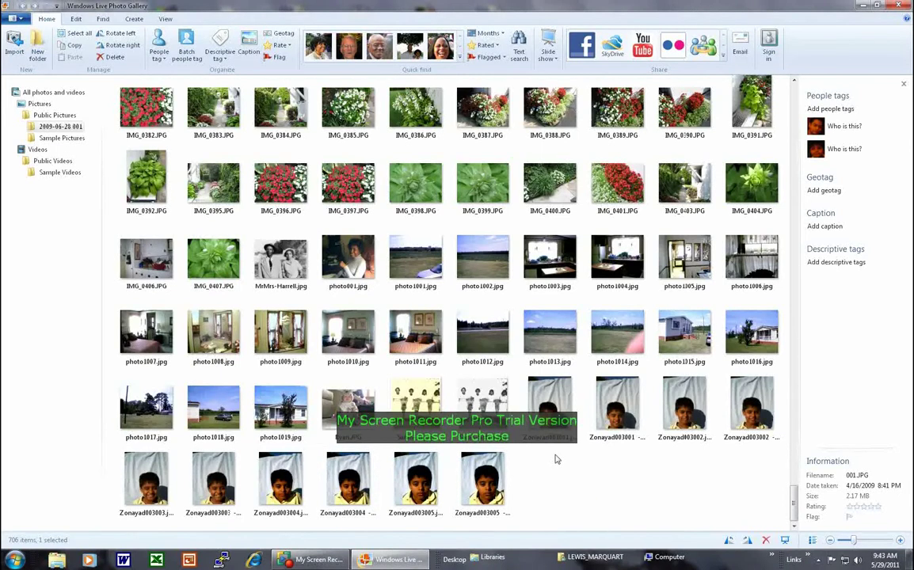
- Select four Zonayad portraits and combine them with Photo Fuse
{"action": "left_click", "coordinate": [527, 380]}
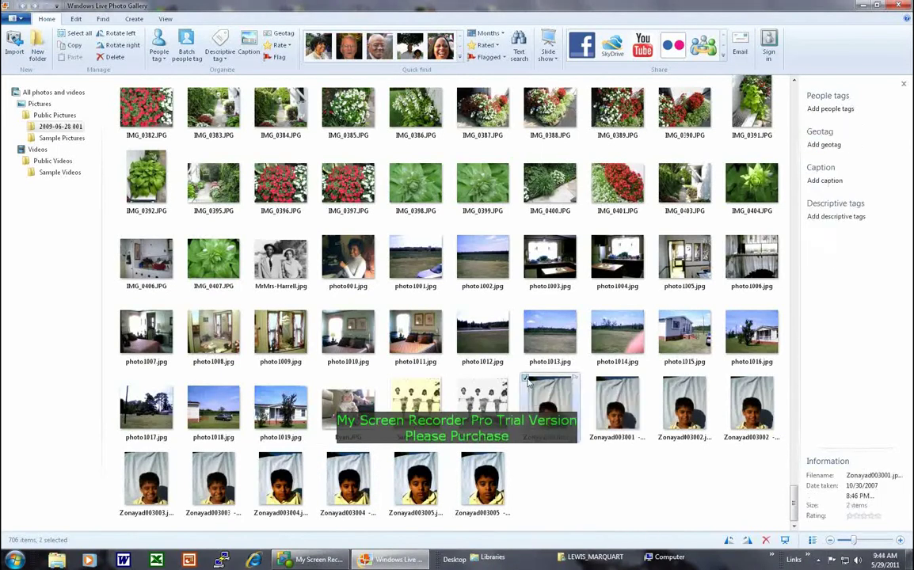
{"action": "left_click", "coordinate": [593, 380]}
{"action": "mouse_move", "coordinate": [685, 406]}
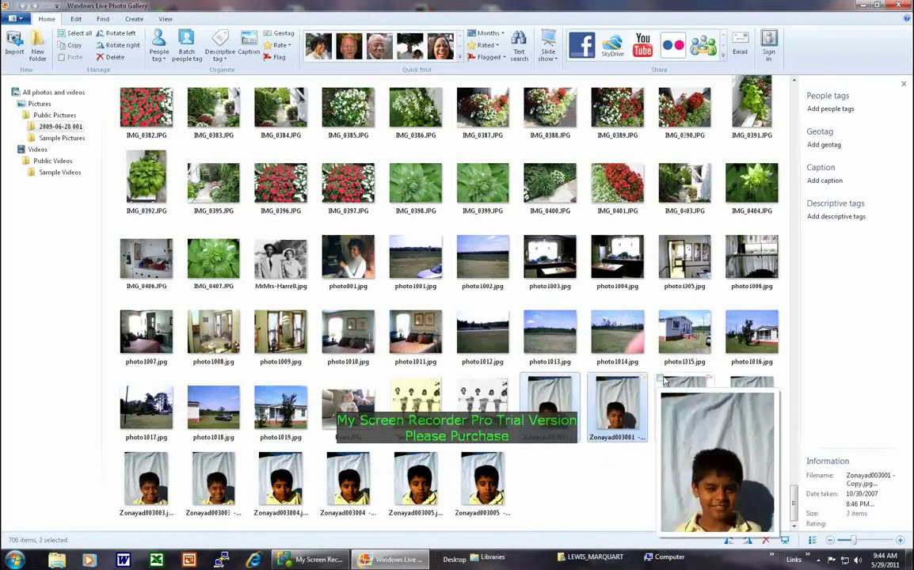
{"action": "left_click", "coordinate": [660, 381]}
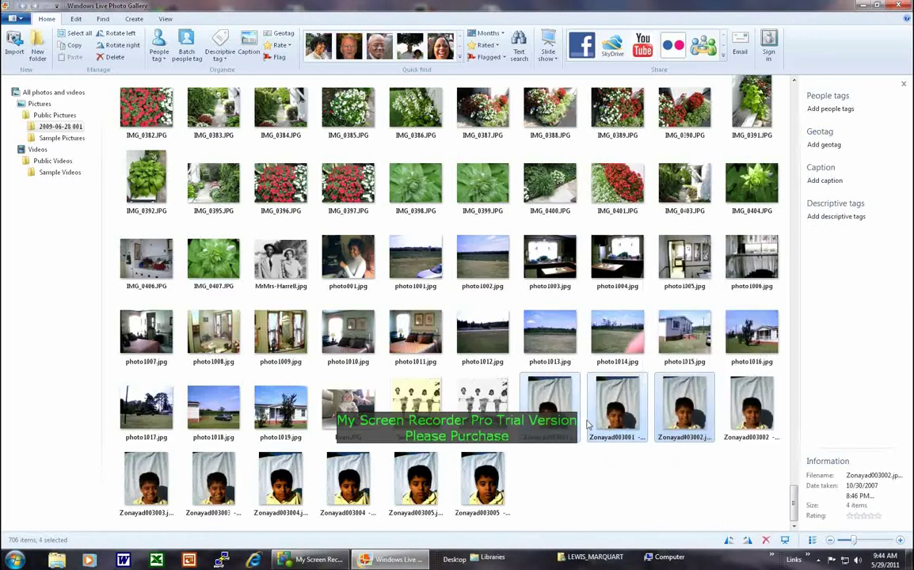
{"action": "left_click", "coordinate": [134, 19]}
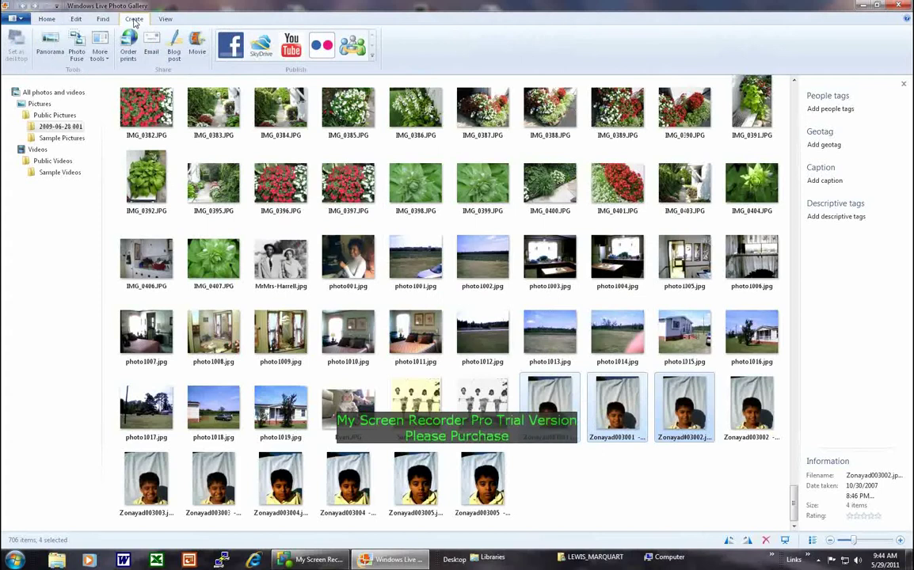
{"action": "left_click", "coordinate": [76, 43]}
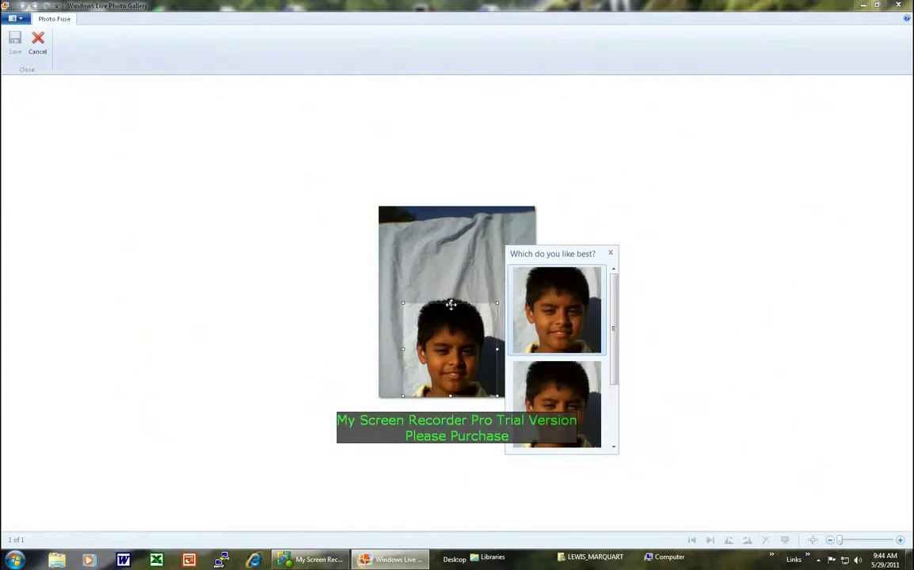
- Try alternative versions of the boy's face, then close Photo Fuse without saving
{"action": "left_click_drag", "start_coordinate": [450, 302], "coordinate": [450, 290]}
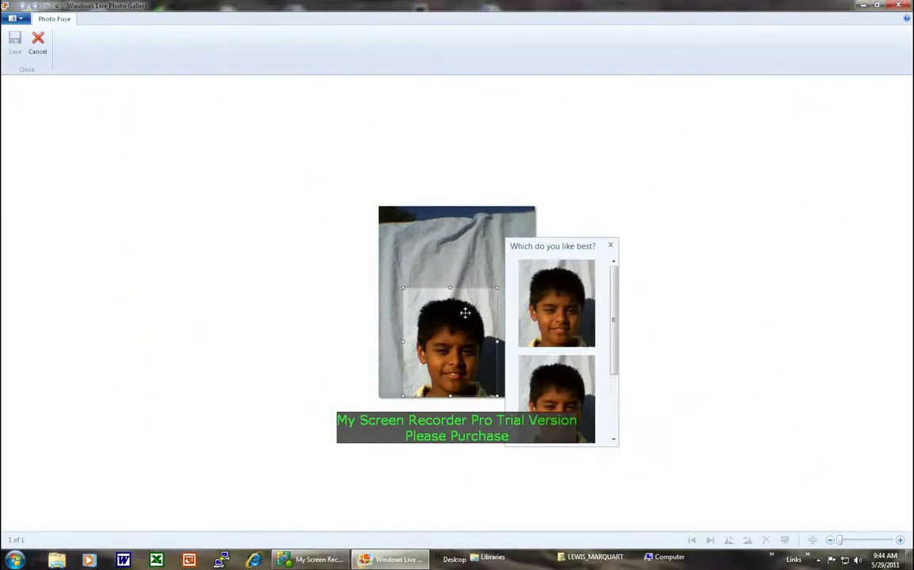
{"action": "mouse_move", "coordinate": [613, 317]}
{"action": "left_mouse_down"}
{"action": "mouse_move", "coordinate": [617, 405]}
{"action": "mouse_move", "coordinate": [614, 317]}
{"action": "left_mouse_up"}
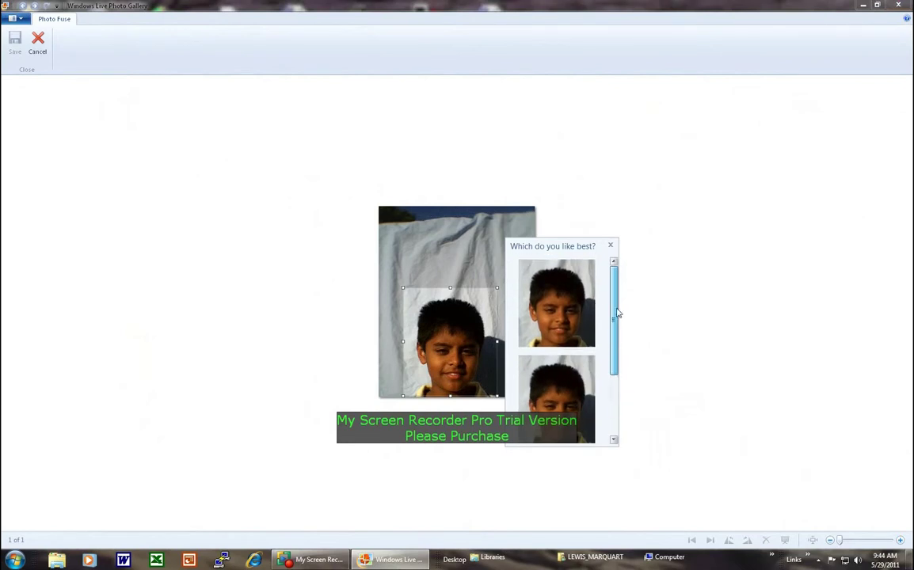
{"action": "left_click", "coordinate": [561, 313]}
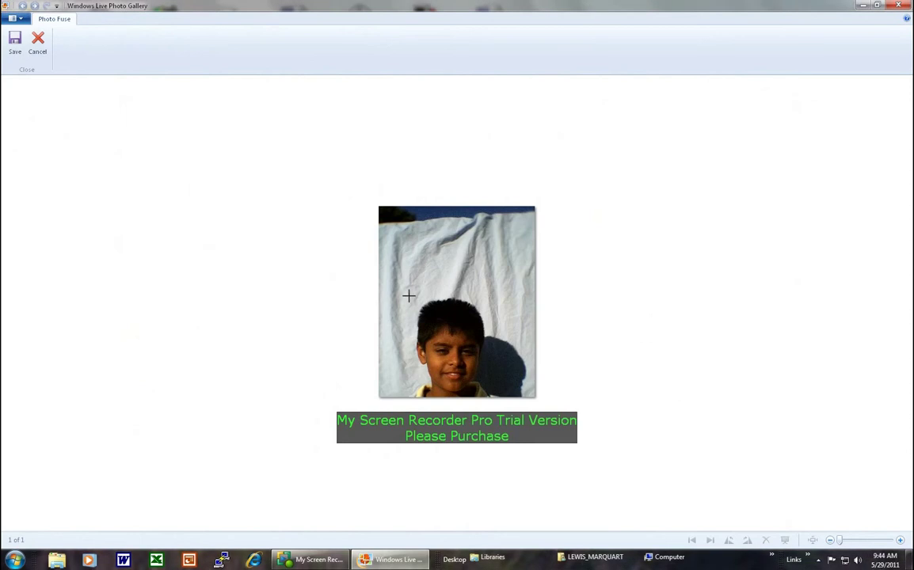
{"action": "left_click_drag", "start_coordinate": [408, 296], "coordinate": [498, 397]}
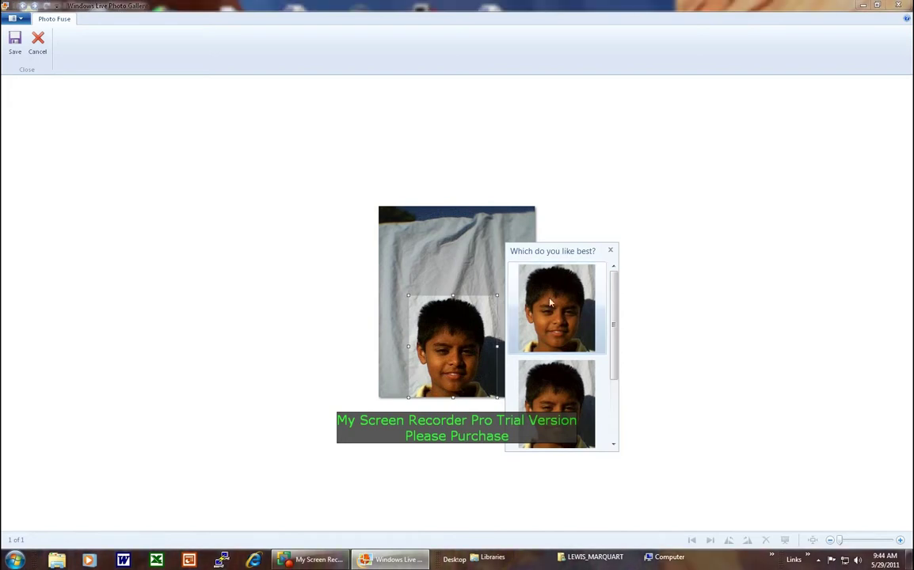
{"action": "mouse_move", "coordinate": [618, 367]}
{"action": "left_mouse_down"}
{"action": "mouse_move", "coordinate": [619, 420]}
{"action": "mouse_move", "coordinate": [616, 373]}
{"action": "left_mouse_up"}
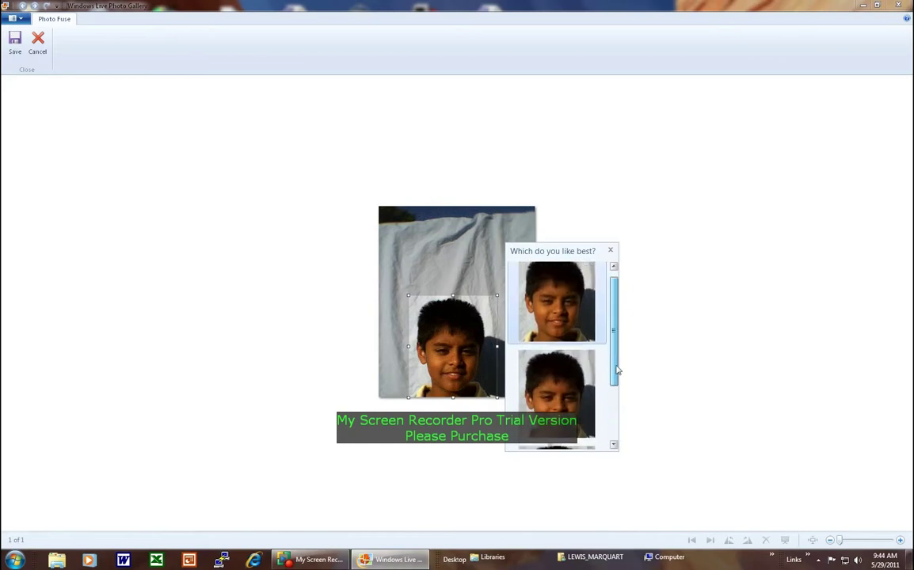
{"action": "left_click", "coordinate": [567, 322]}
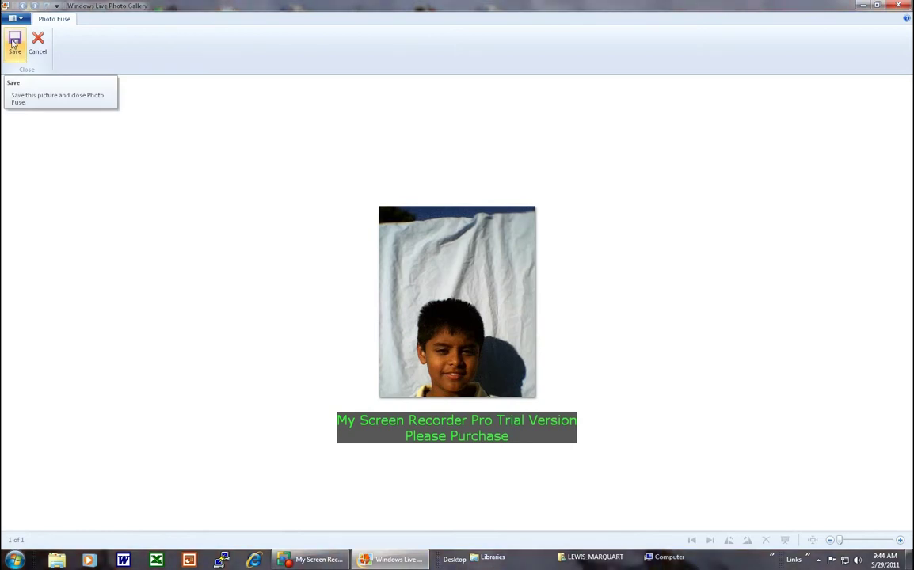
{"action": "left_click", "coordinate": [37, 44]}
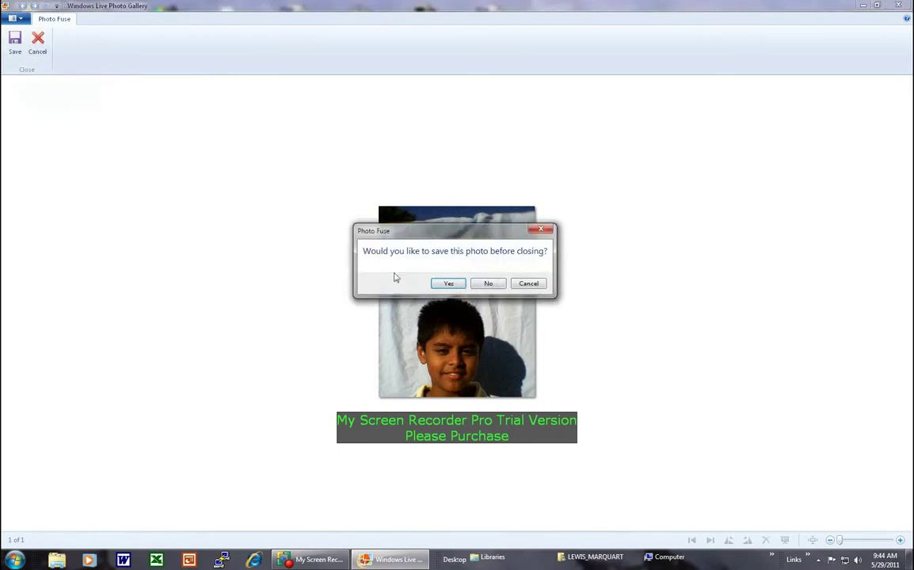
{"action": "left_click", "coordinate": [487, 284]}
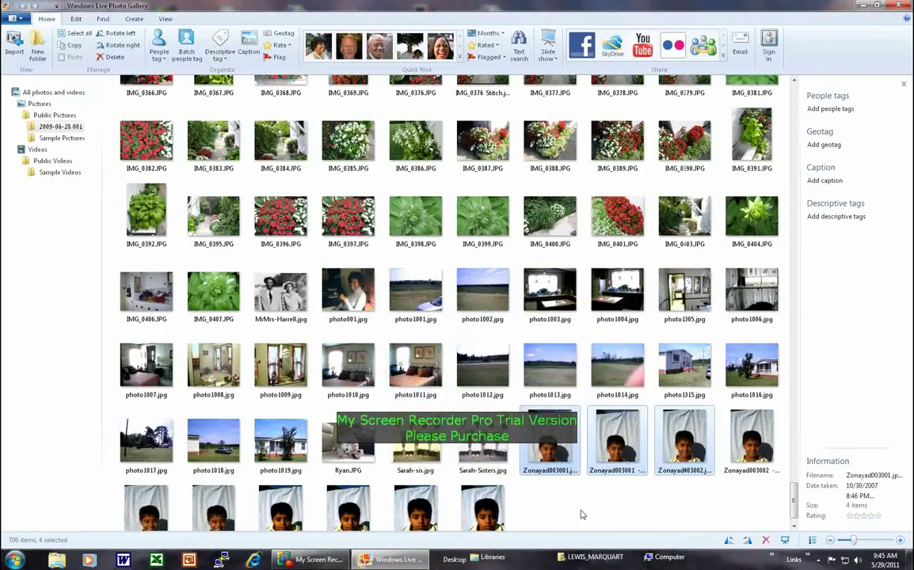
- Open Zonayad003001.jpg and tag the boy's face as Zonayad
{"action": "scroll", "coordinate": [582, 516], "scroll_direction": "down", "scroll_amount": 1}
{"action": "mouse_move", "coordinate": [617, 404]}
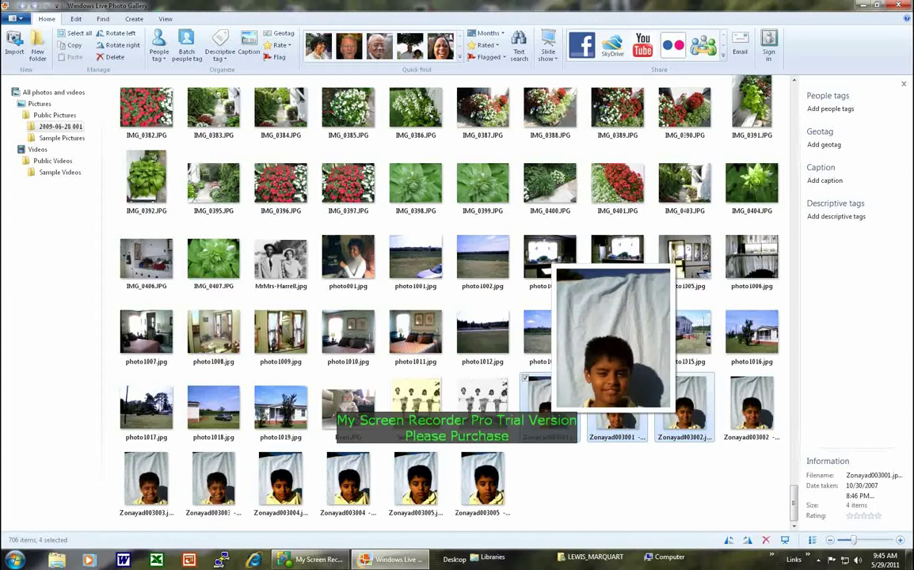
{"action": "double_click", "coordinate": [618, 408]}
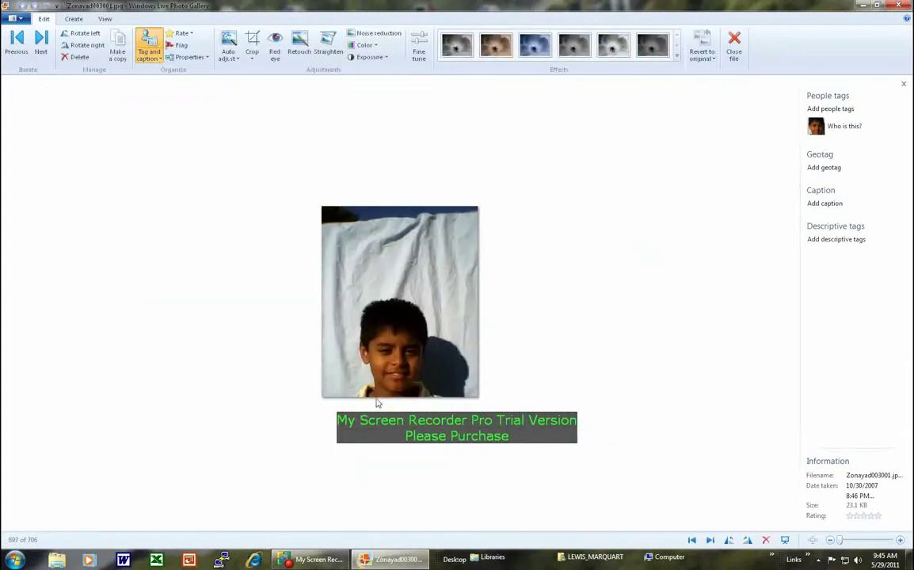
{"action": "mouse_move", "coordinate": [393, 360]}
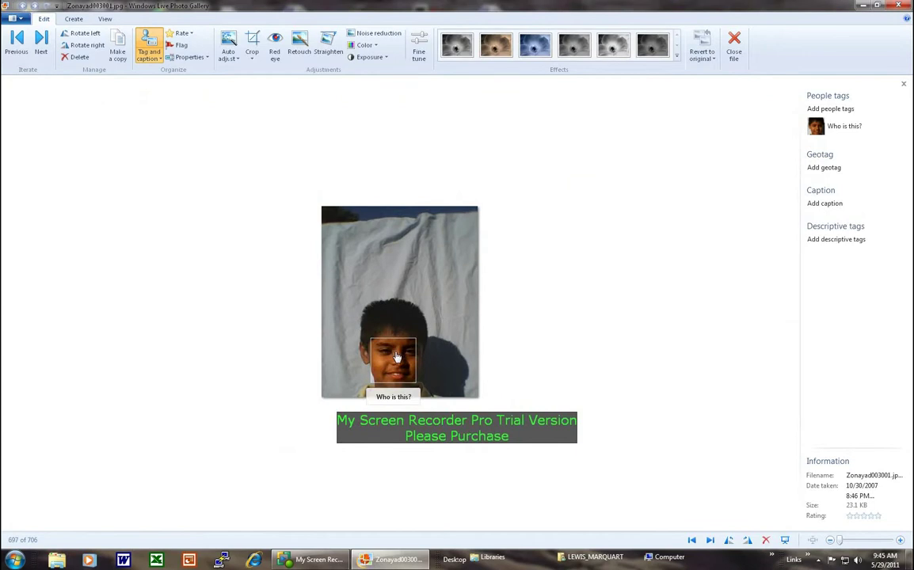
{"action": "left_click", "coordinate": [398, 358]}
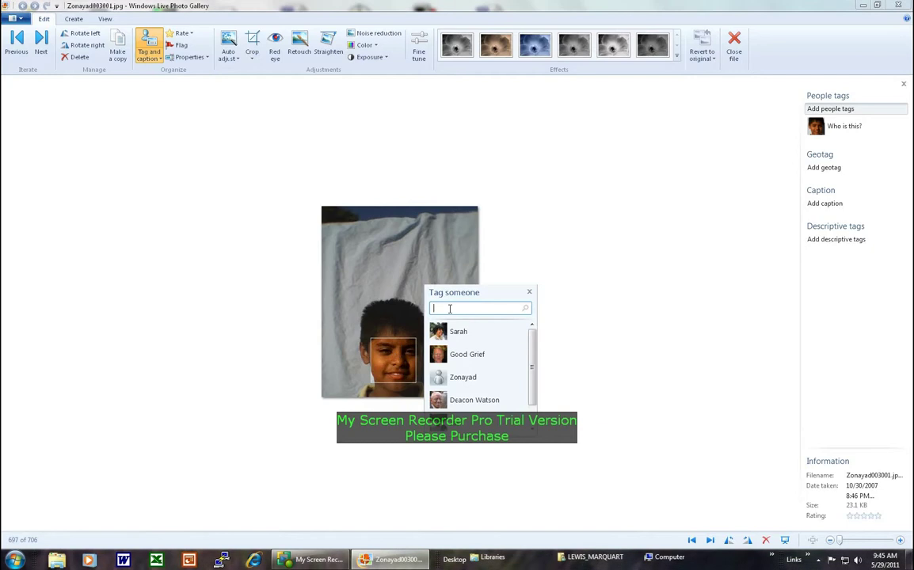
{"action": "type", "text": "Zo"}
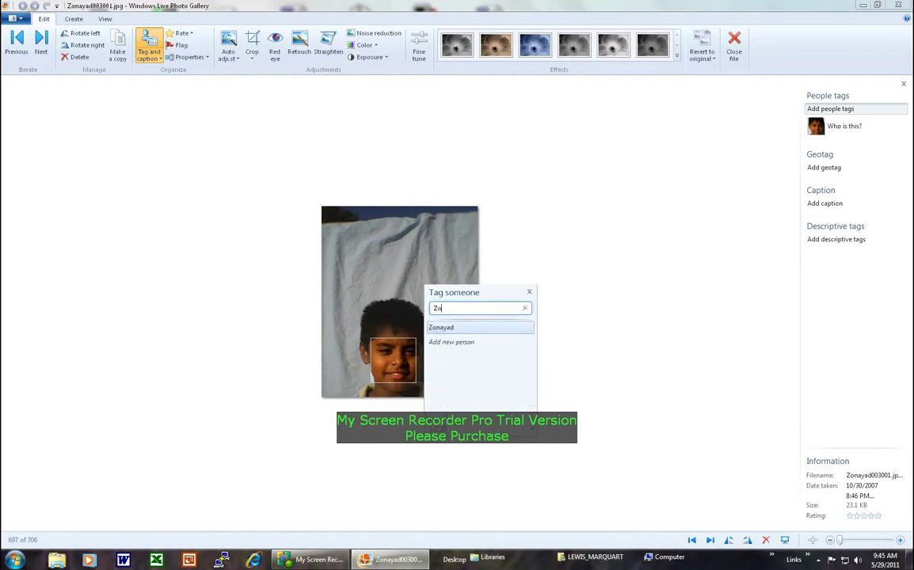
{"action": "type", "text": "d"}
{"action": "key", "text": "Return"}
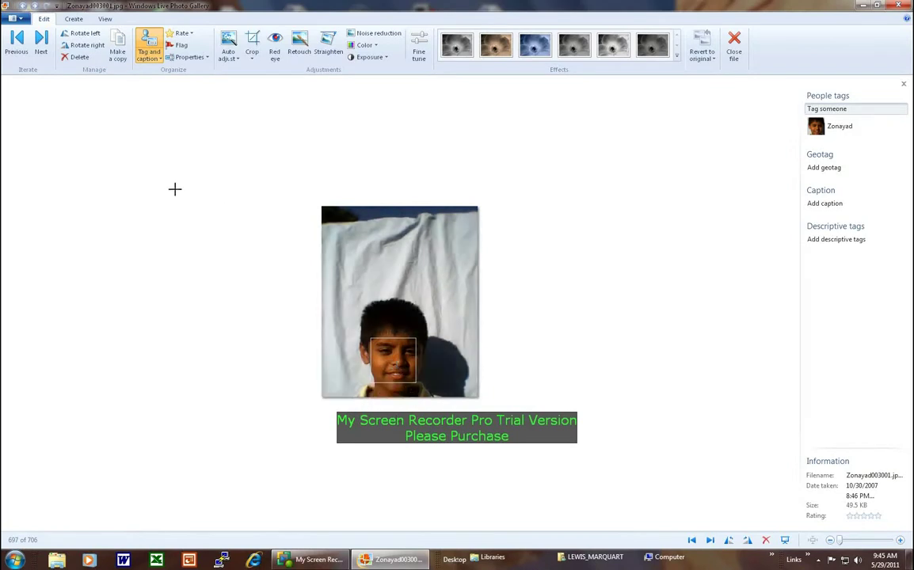
- Check the portrait copy's suggested Zonayad? tag, leaving it unconfirmed, and return to the gallery
{"action": "left_click", "coordinate": [734, 44]}
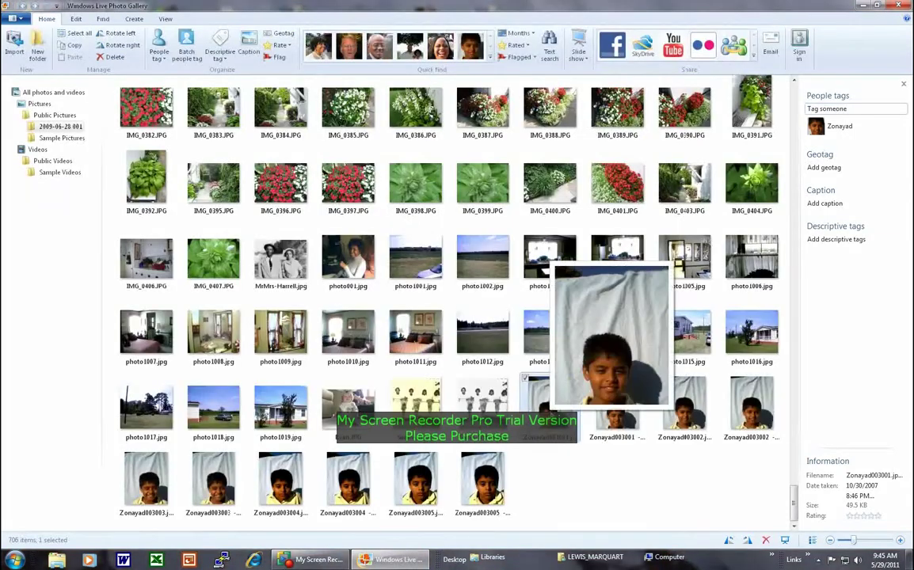
{"action": "mouse_move", "coordinate": [616, 409]}
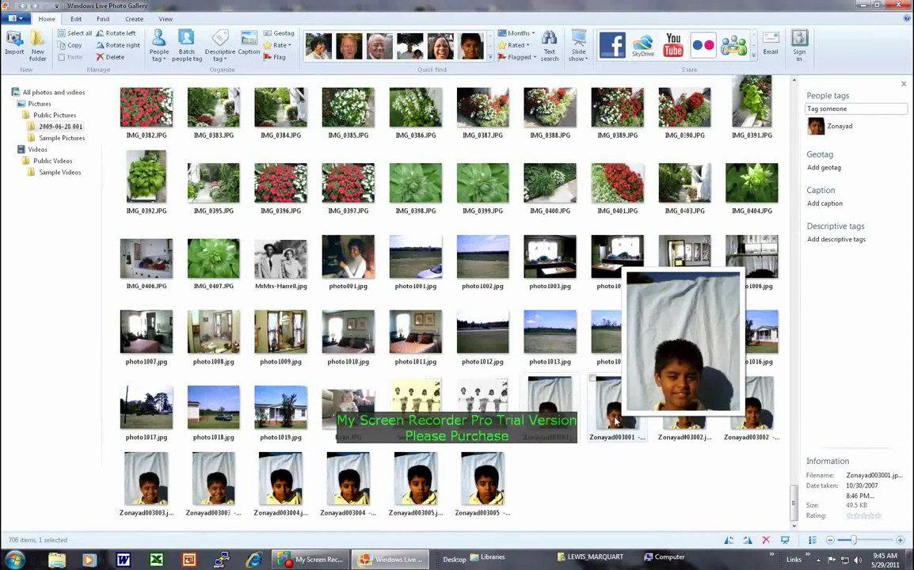
{"action": "double_click", "coordinate": [616, 423]}
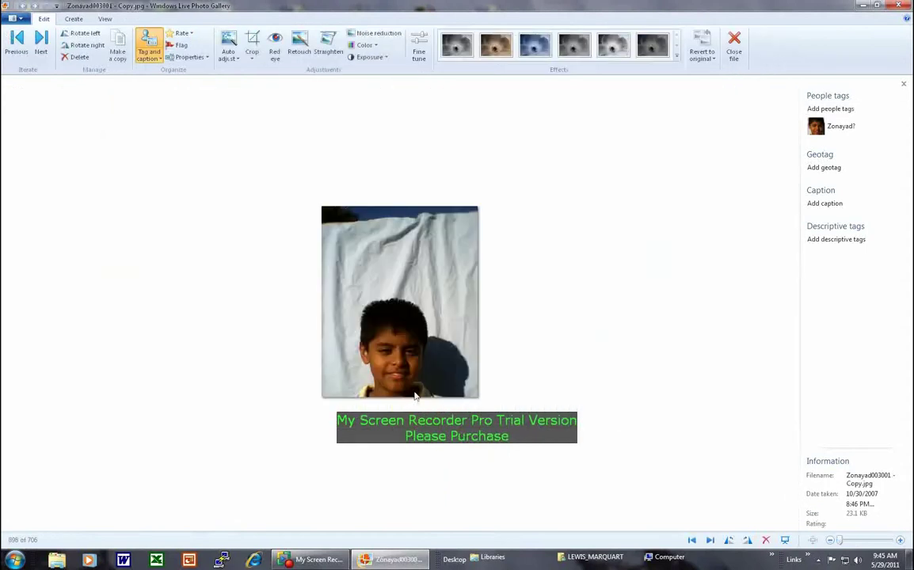
{"action": "mouse_move", "coordinate": [394, 361]}
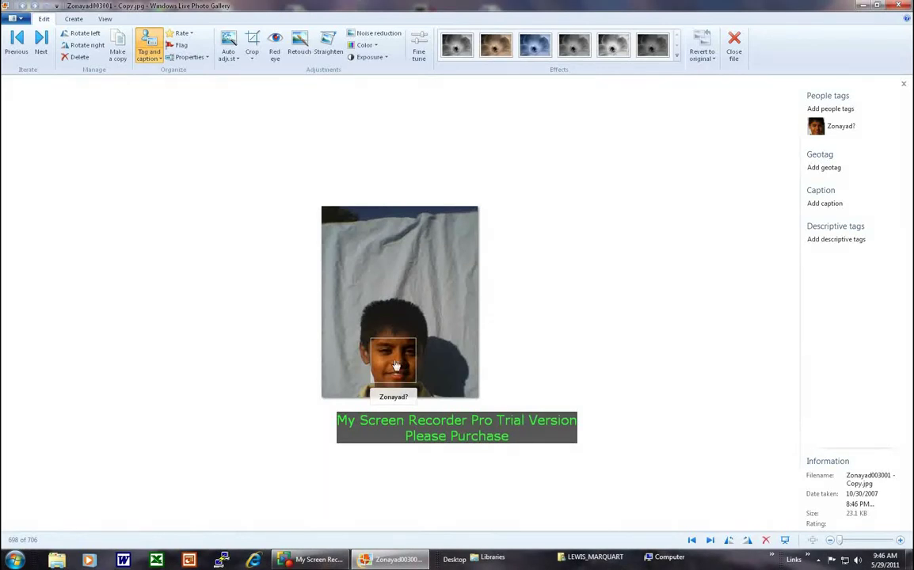
{"action": "left_click", "coordinate": [398, 362]}
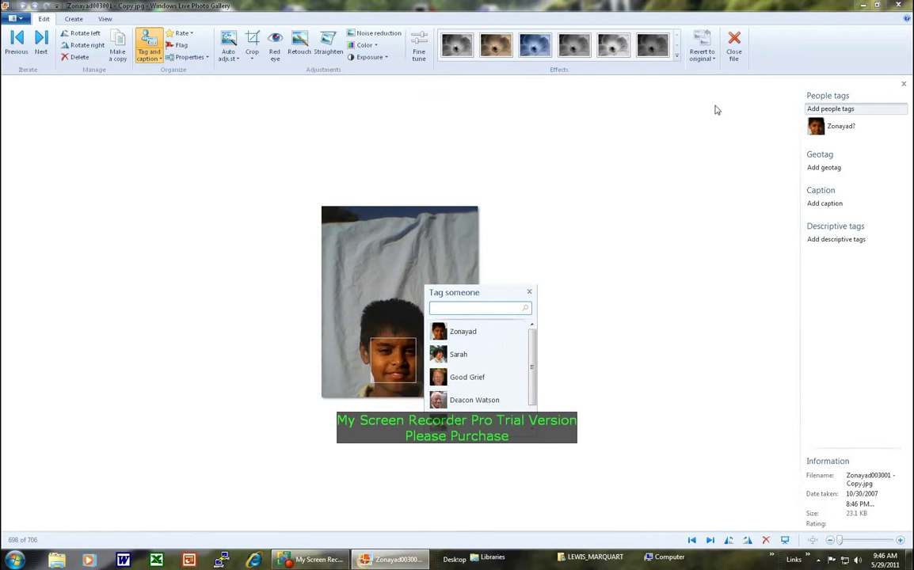
{"action": "left_click", "coordinate": [735, 46]}
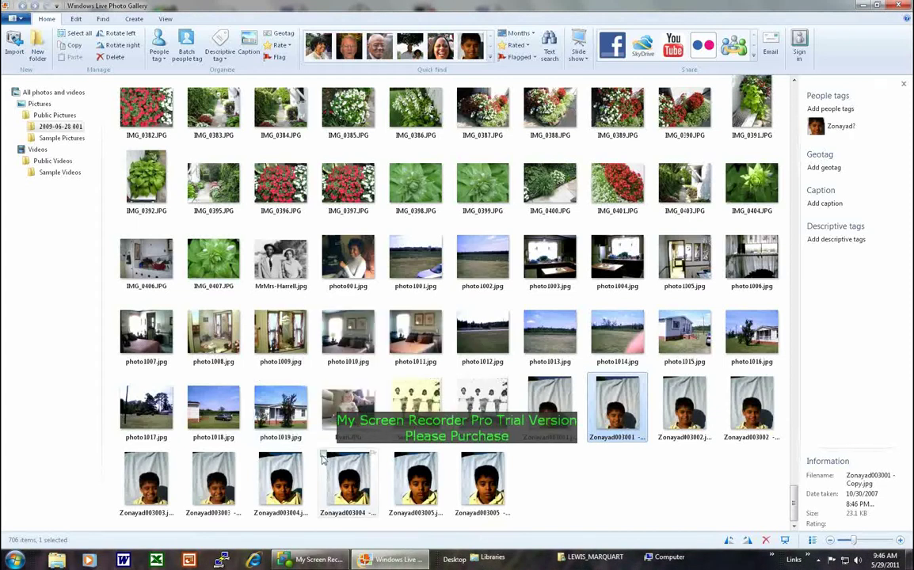
{"action": "mouse_move", "coordinate": [347, 480]}
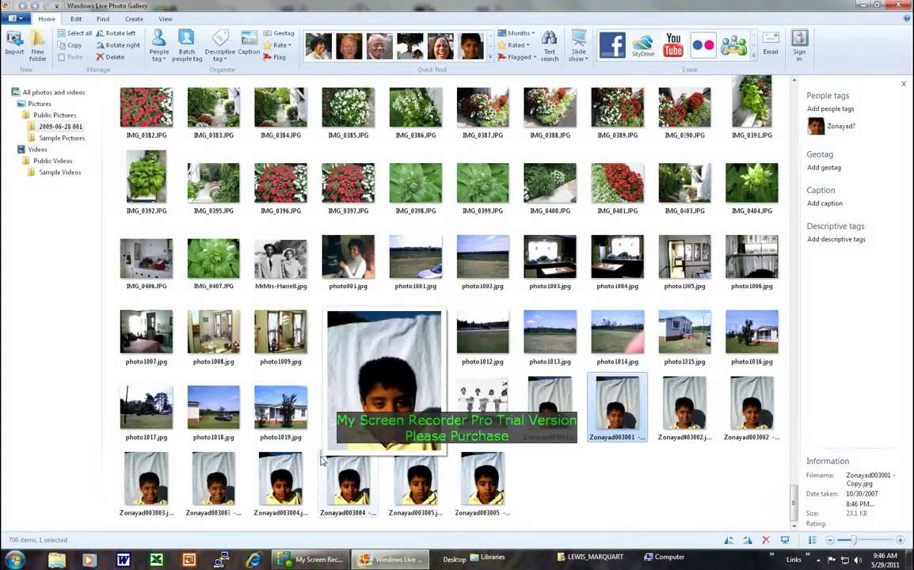
- Select the four garden-path photos IMG_0376 through IMG_0379 together
{"action": "scroll", "coordinate": [322, 461], "scroll_direction": "up", "scroll_amount": 3}
{"action": "scroll", "coordinate": [333, 464], "scroll_direction": "up", "scroll_amount": 2}
{"action": "scroll", "coordinate": [343, 465], "scroll_direction": "up", "scroll_amount": 2}
{"action": "scroll", "coordinate": [343, 466], "scroll_direction": "down", "scroll_amount": 1}
{"action": "scroll", "coordinate": [343, 465], "scroll_direction": "down", "scroll_amount": 1}
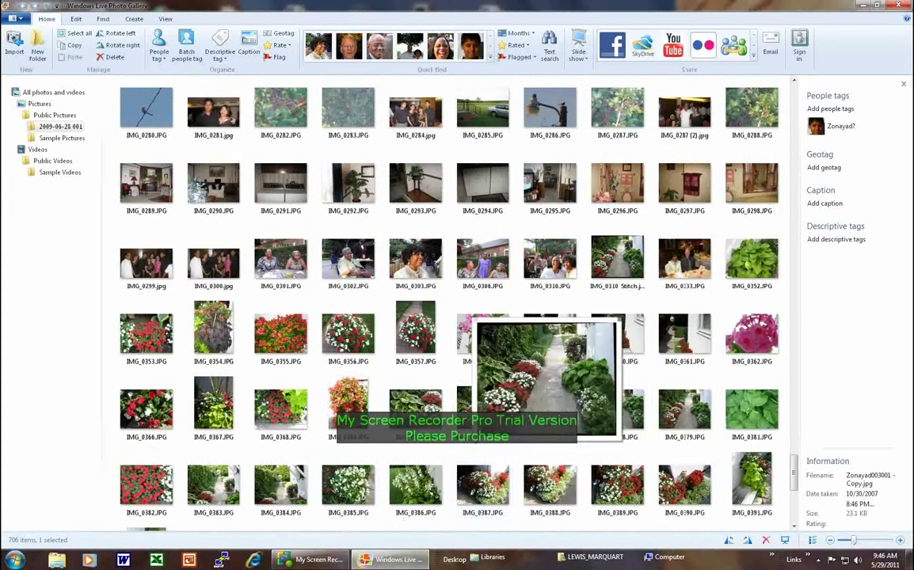
{"action": "left_click", "coordinate": [483, 406], "text": "ctrl"}
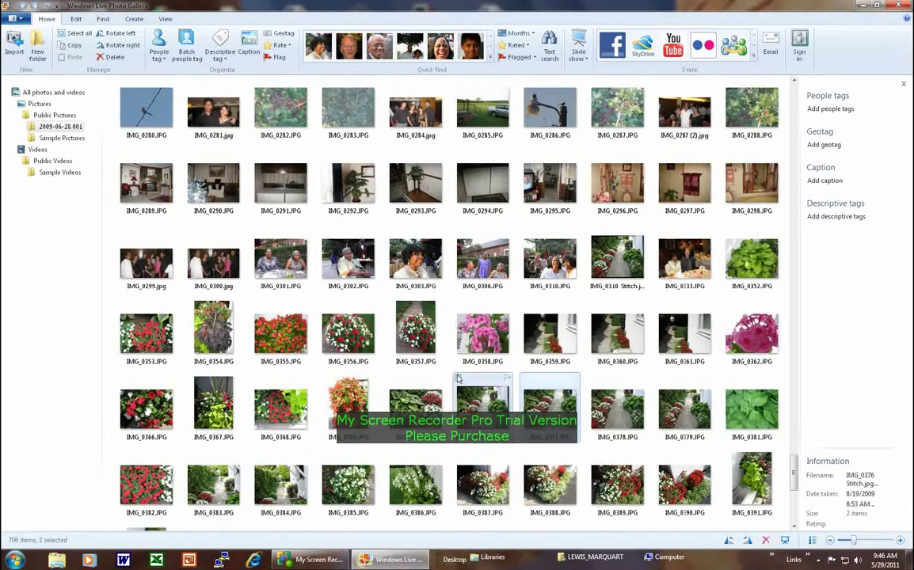
{"action": "left_click", "coordinate": [622, 408], "text": "ctrl"}
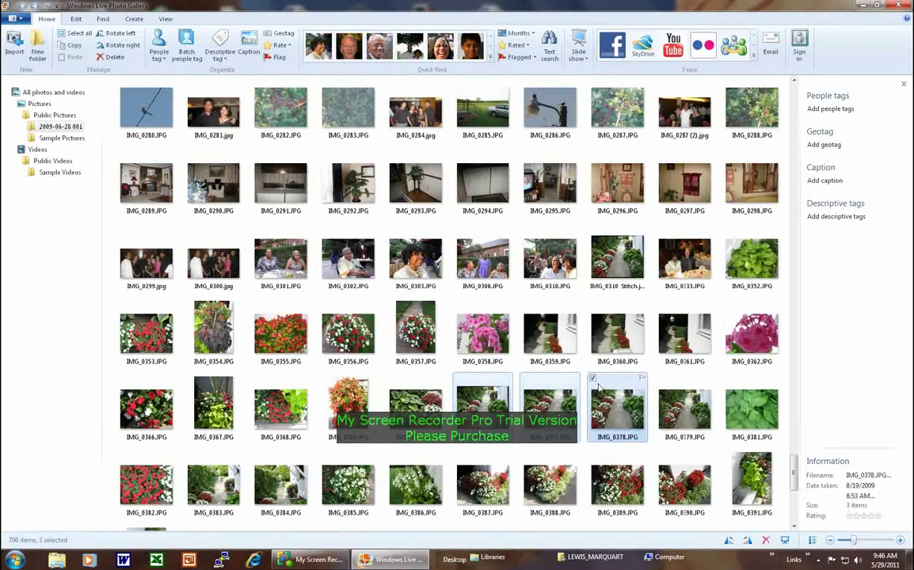
{"action": "left_click", "coordinate": [661, 388], "text": "ctrl"}
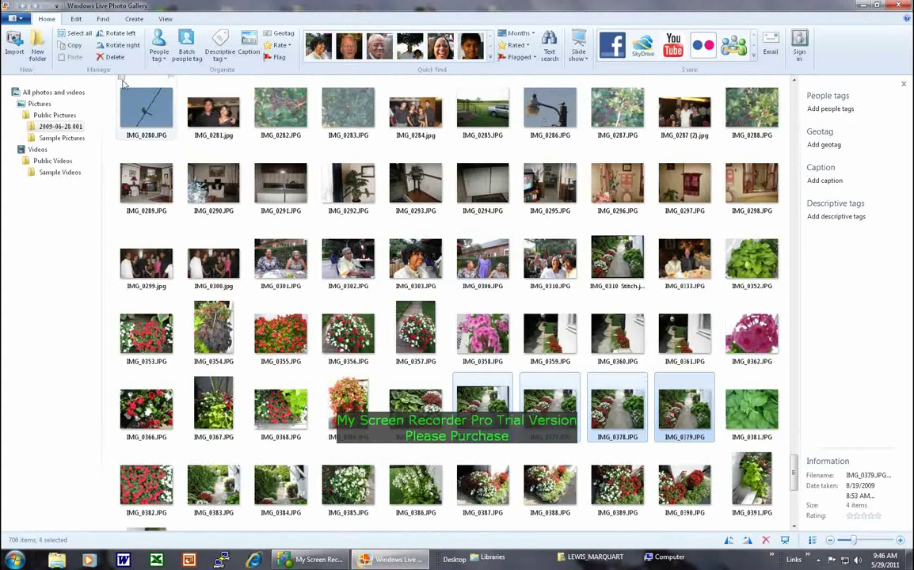
{"action": "left_click", "coordinate": [134, 18]}
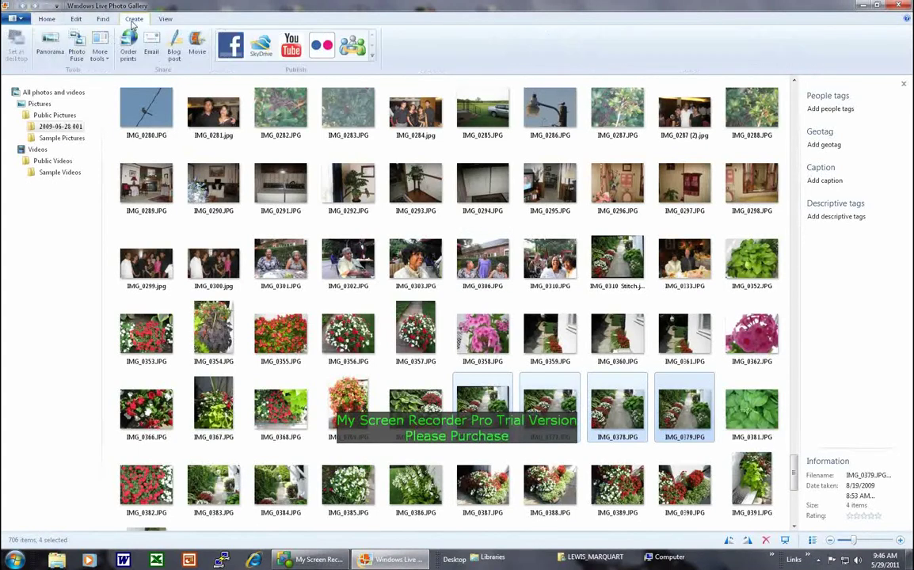
- Stitch the garden-path photos into a panorama saved as IMG_0376 Stitch Stitch.jpg
{"action": "left_click", "coordinate": [56, 46]}
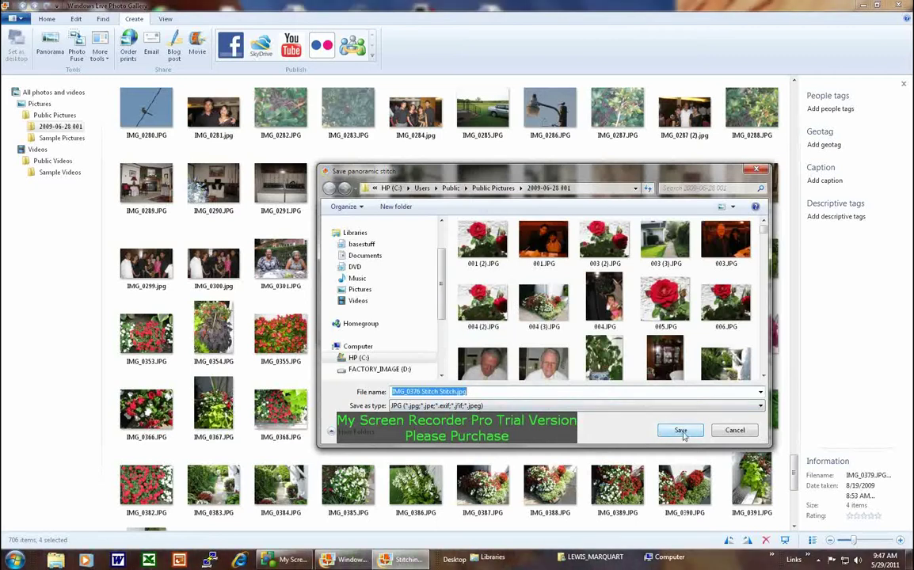
{"action": "left_click", "coordinate": [681, 432]}
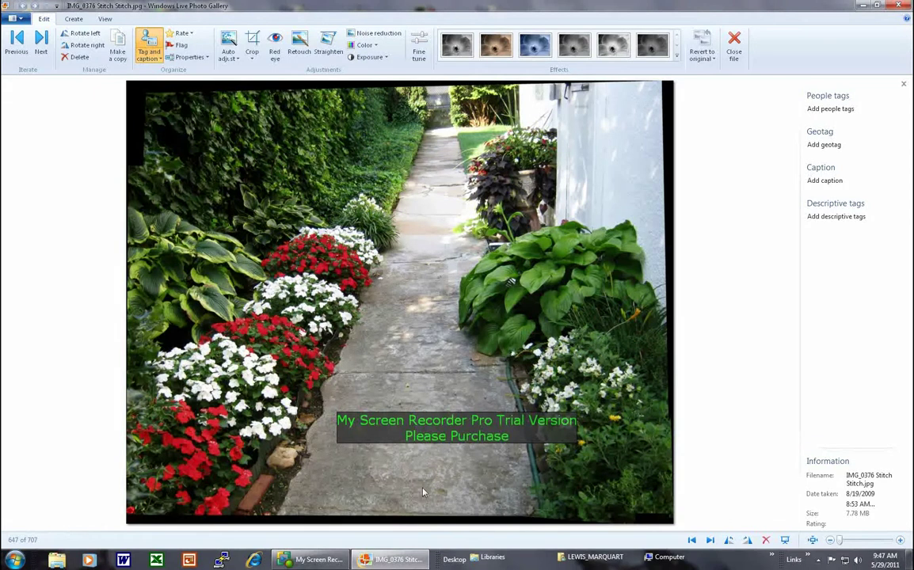
- Close the stitched panorama and return to the thumbnail library, now showing 707 items
{"action": "left_click", "coordinate": [734, 44]}
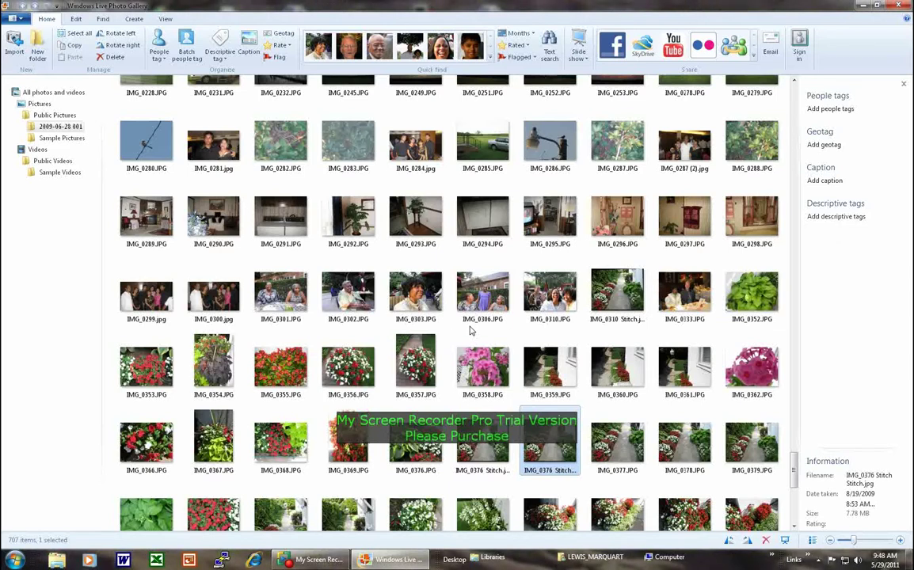
{"action": "mouse_move", "coordinate": [482, 367]}
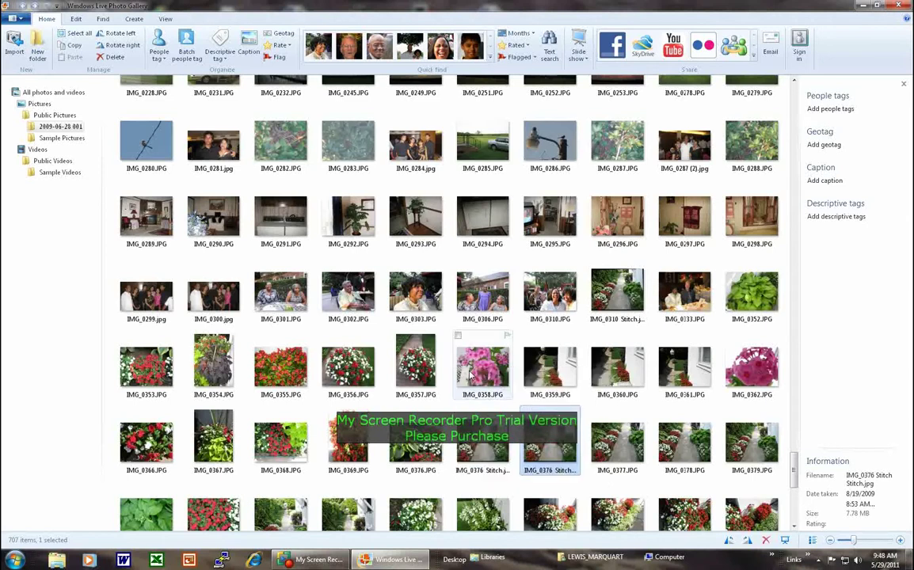
- Select Zonayad003001 plus the next two portraits and start sharing them to Facebook
{"action": "scroll", "coordinate": [473, 379], "scroll_direction": "down", "scroll_amount": 2}
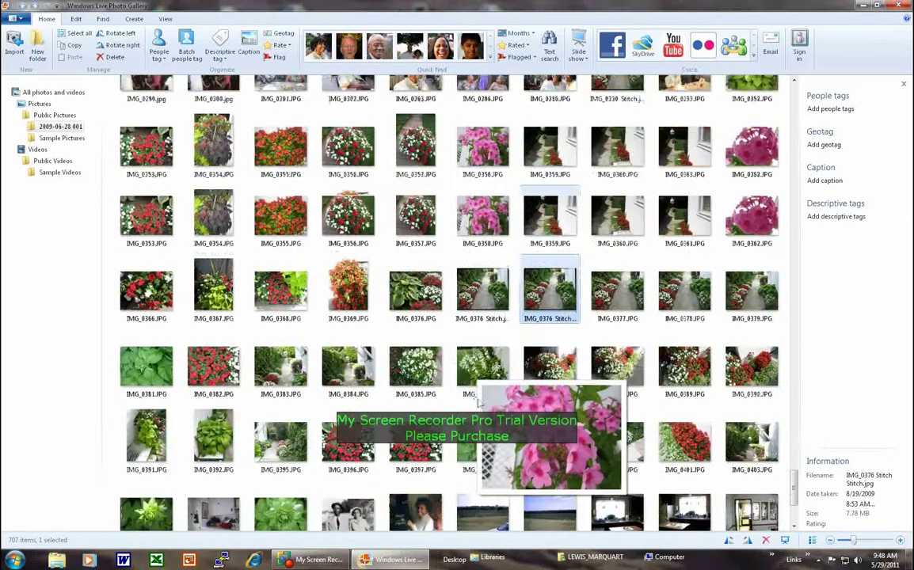
{"action": "scroll", "coordinate": [478, 404], "scroll_direction": "down", "scroll_amount": 2}
{"action": "scroll", "coordinate": [478, 404], "scroll_direction": "down", "scroll_amount": 2}
{"action": "left_click", "coordinate": [600, 386]}
{"action": "key", "text": "shift+Right"}
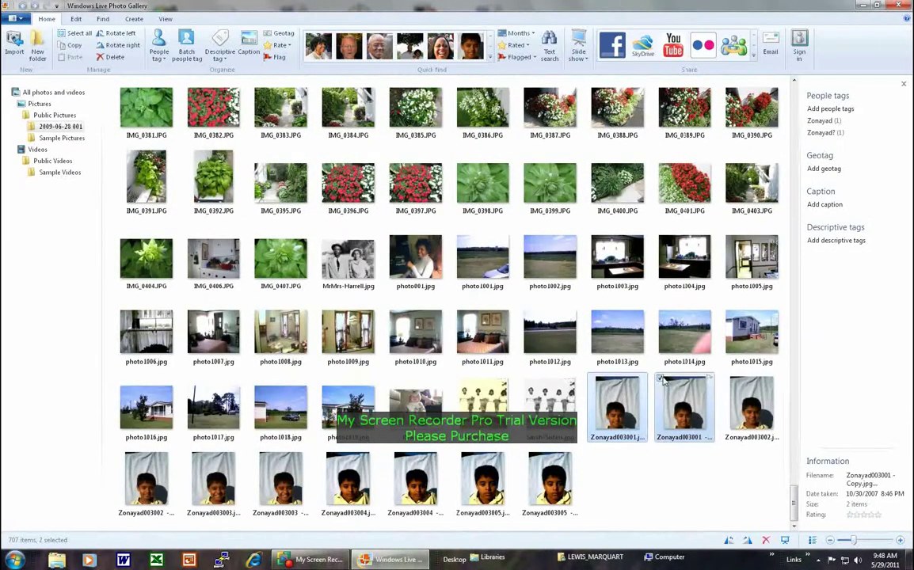
{"action": "key", "text": "shift+Right"}
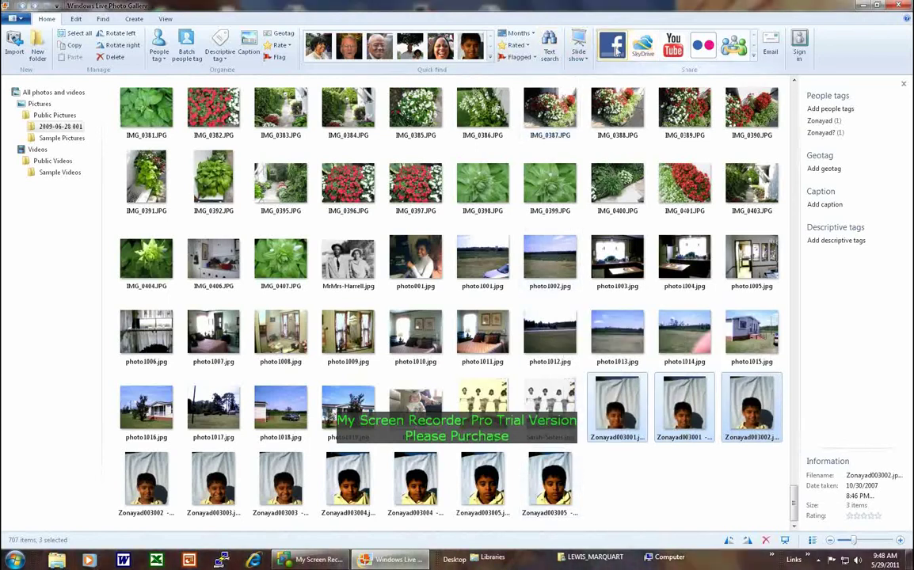
{"action": "left_click", "coordinate": [623, 50]}
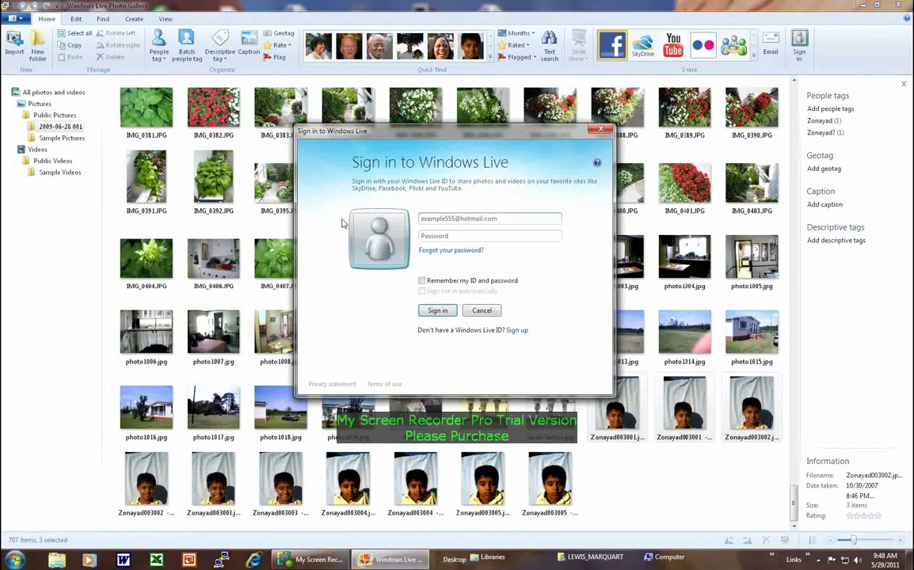
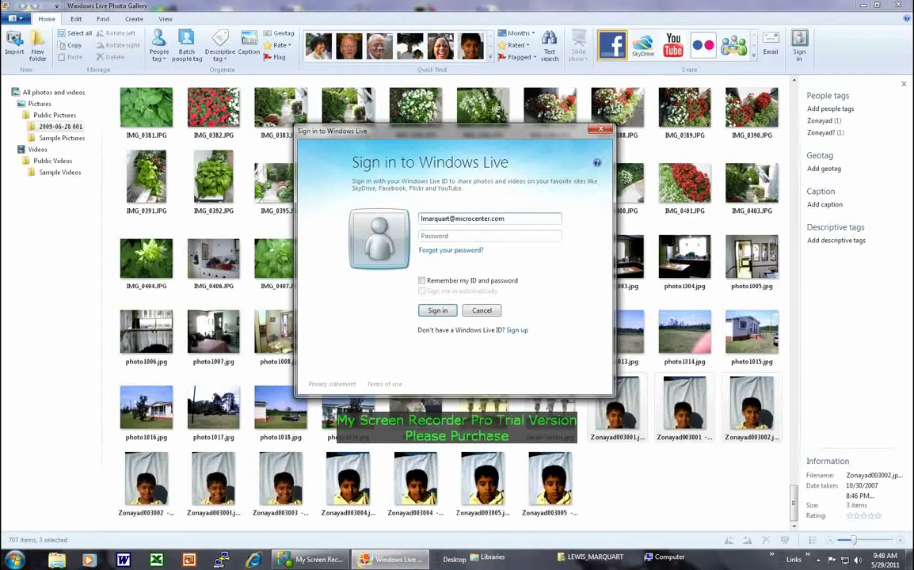
- Sign in to Windows Live with an e-mail address and password
{"action": "left_click", "coordinate": [424, 237]}
{"action": "type", "text": "p"}
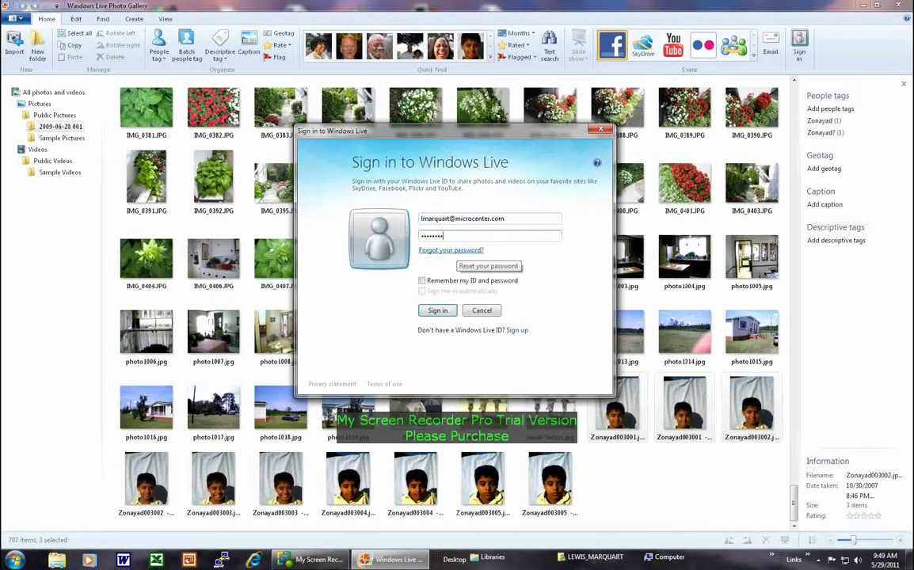
{"action": "key", "text": "Return"}
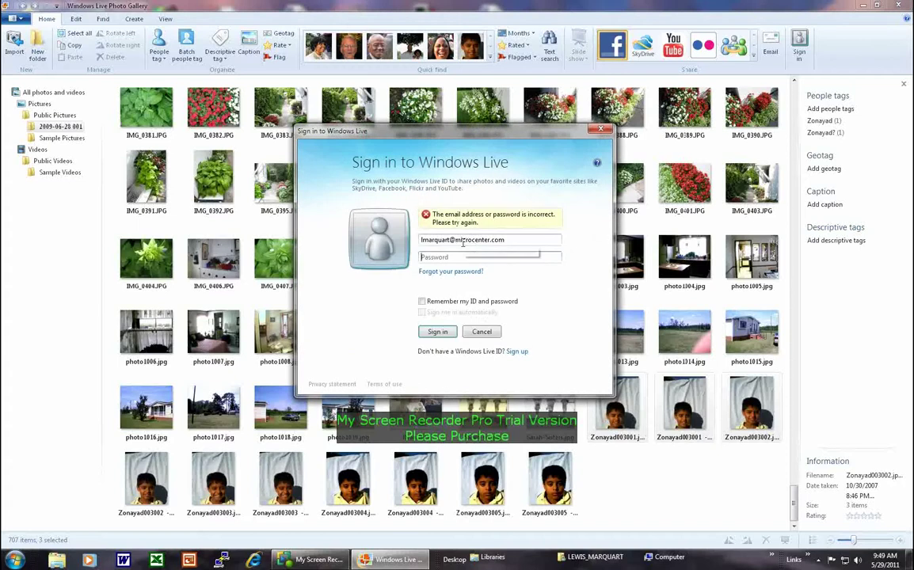
- After the rejection, replace the e-mail with another account and resubmit the sign-in
{"action": "left_click", "coordinate": [458, 257]}
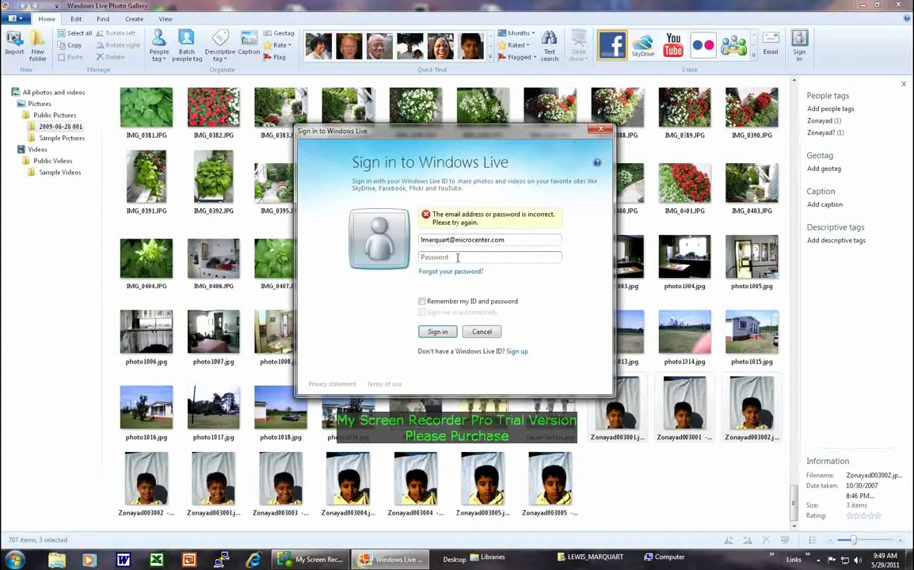
{"action": "key", "text": "shift+Tab"}
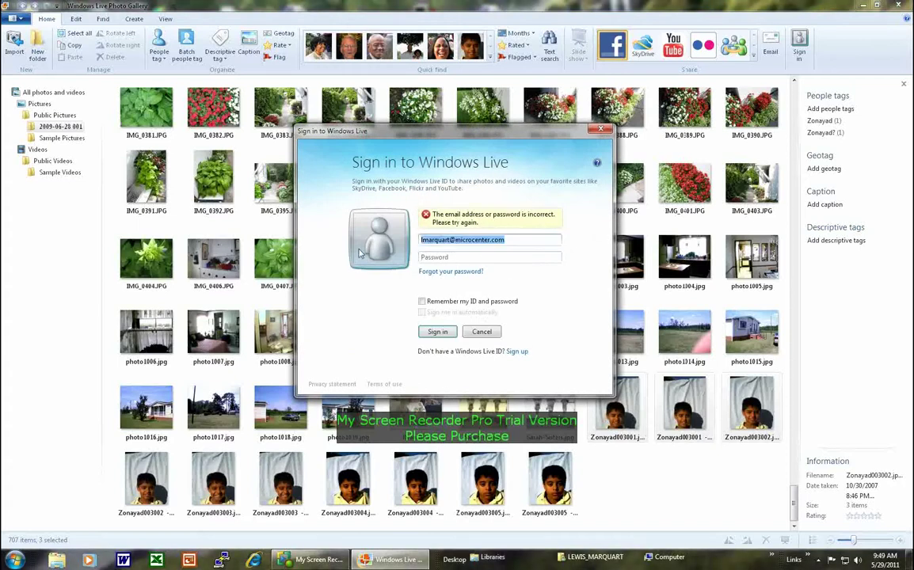
{"action": "key", "text": "BackSpace"}
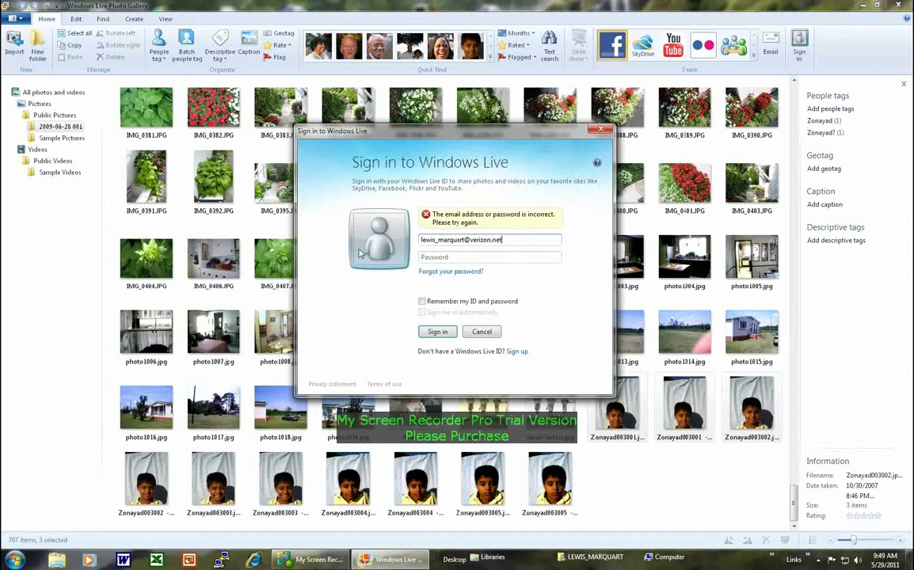
{"action": "type", "text": "l"}
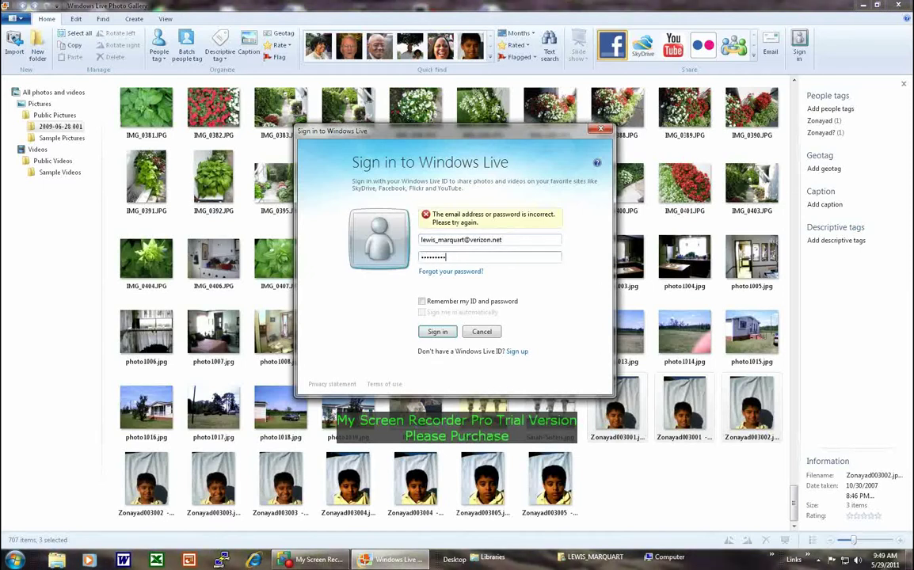
{"action": "key", "text": "Return"}
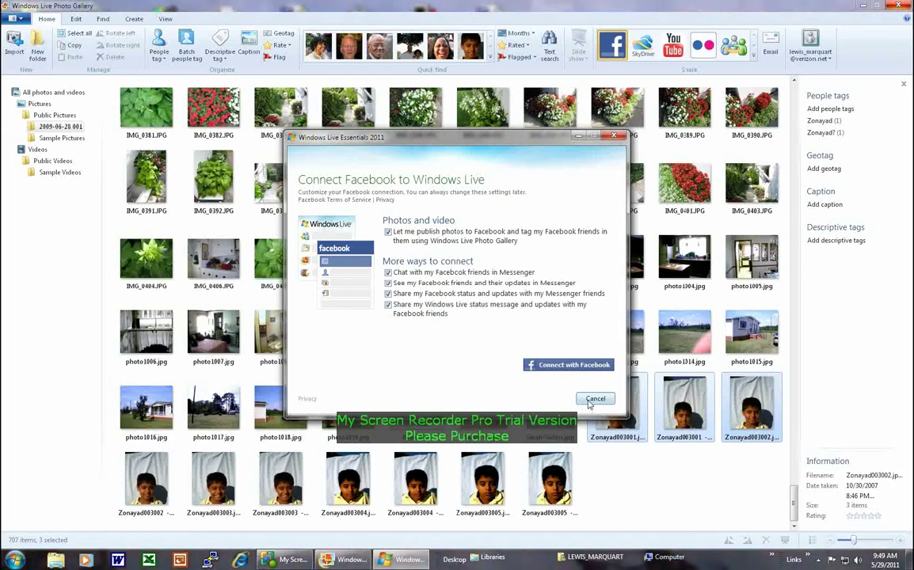
- Cancel the Facebook-to-Windows Live connection and close Photo Gallery
{"action": "left_click", "coordinate": [588, 402]}
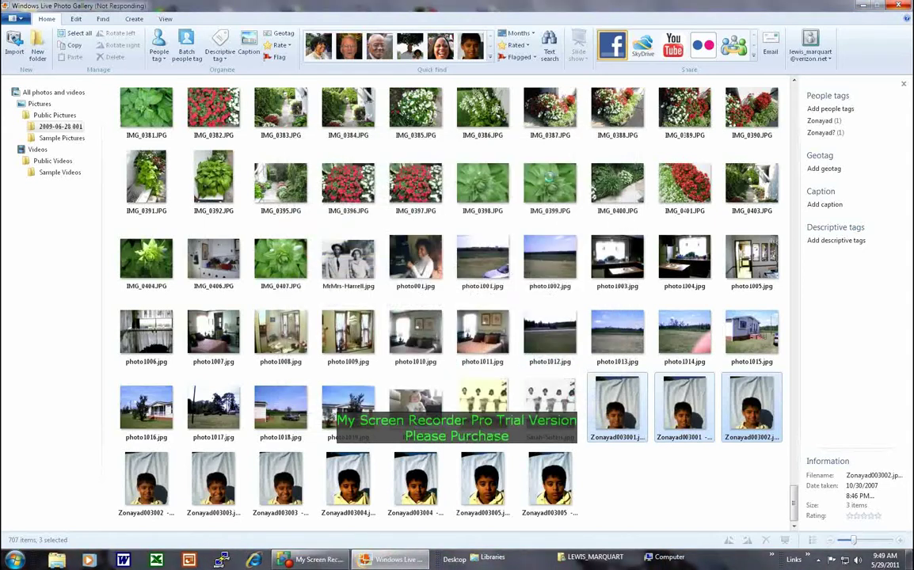
{"action": "left_click", "coordinate": [902, 7]}
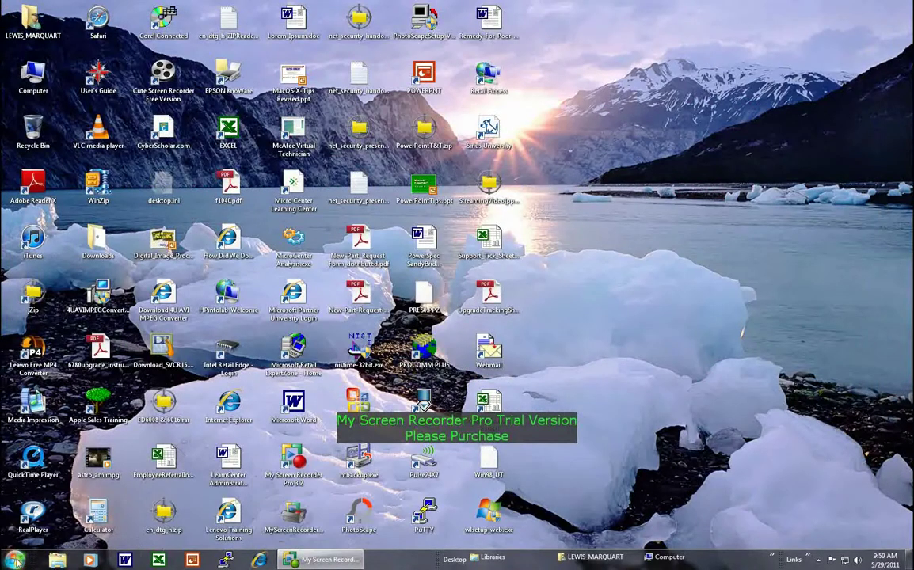
- Search the Start menu for 'windows live ess'
{"action": "left_click", "coordinate": [27, 563]}
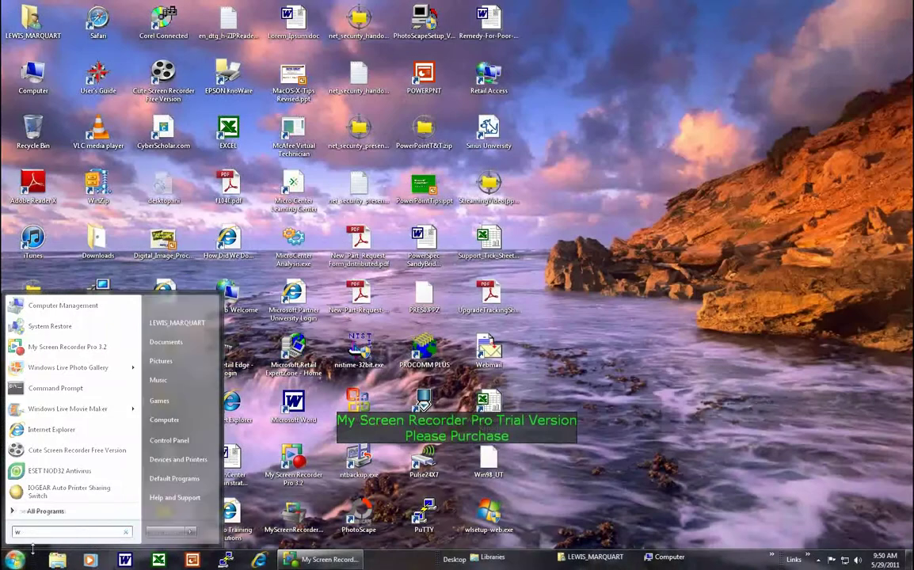
{"action": "type", "text": "windows"}
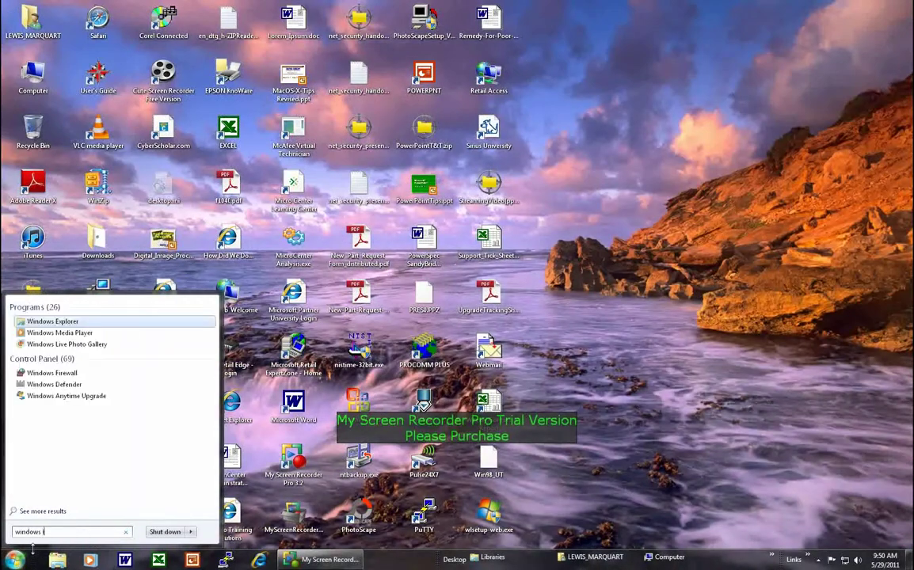
{"action": "type", "text": " live es"}
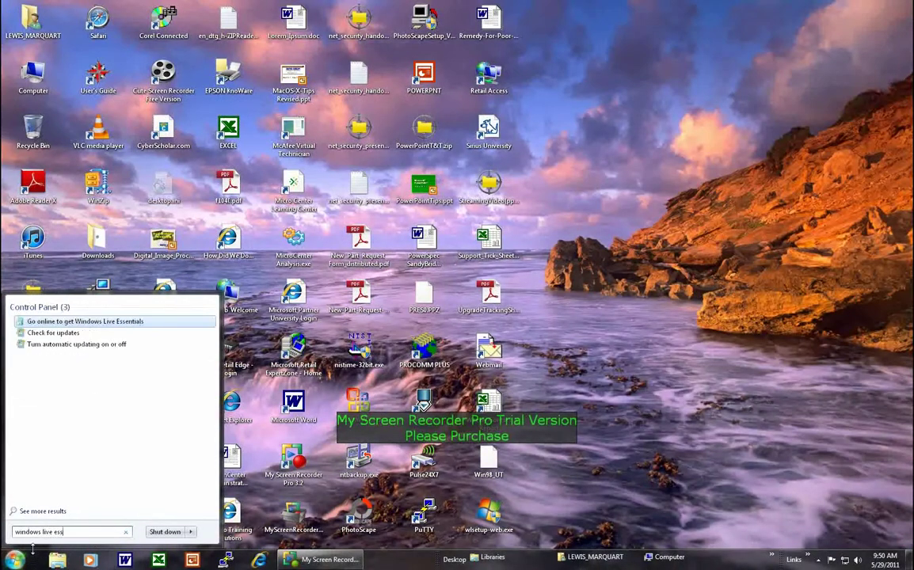
{"action": "type", "text": "s"}
- Choose 'Go online to get Windows Live Essentials' to load its 2011 download page in Internet Explorer
{"action": "left_click", "coordinate": [118, 323]}
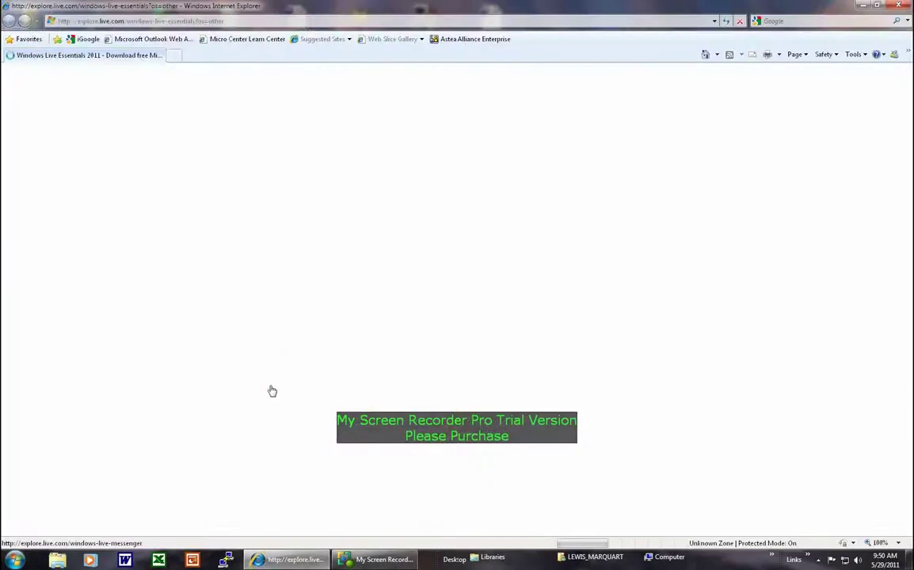